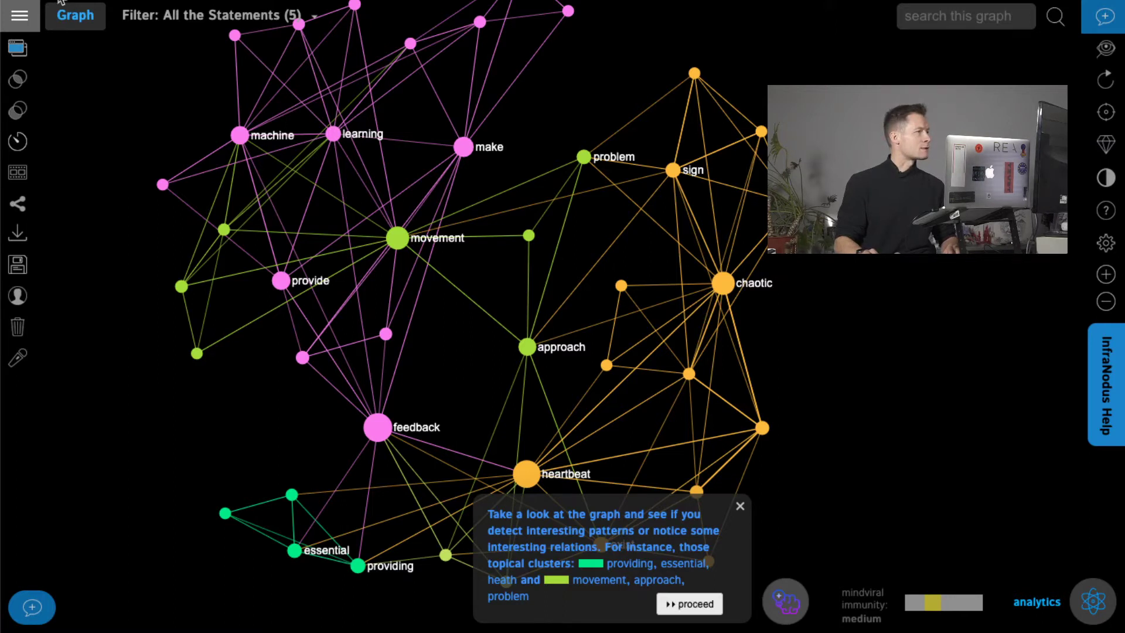
# Step: Start a new live ideation graph from the InfraNodus start page for typing in ideas
pyautogui.click(19, 15)
pyautogui.click(31, 101)
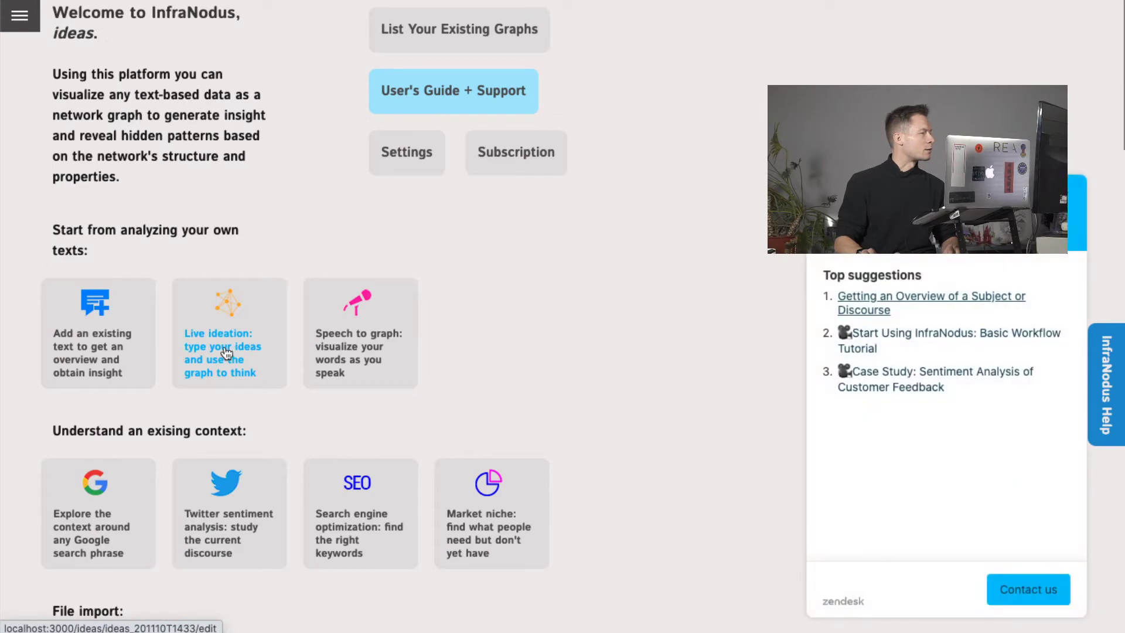
pyautogui.click(226, 354)
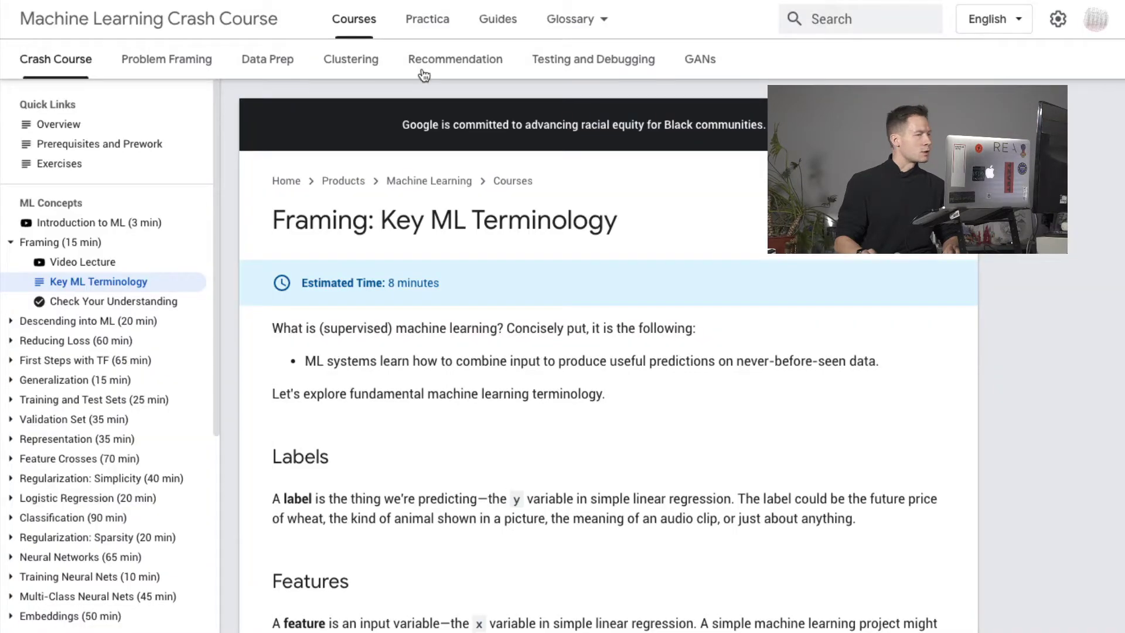
# Step: Copy the supervised machine learning definition from the Key ML Terminology page and paste it as a new statement in InfraNodus
pyautogui.scroll(-1, 419, 478)
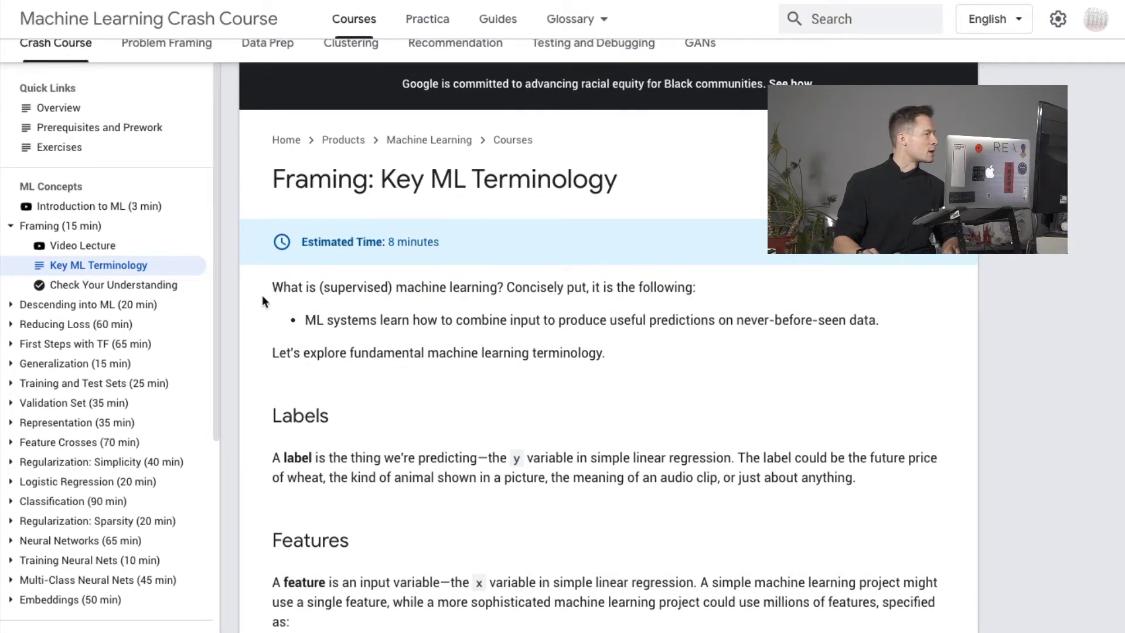
pyautogui.moveTo(271, 290); pyautogui.dragTo(880, 328)
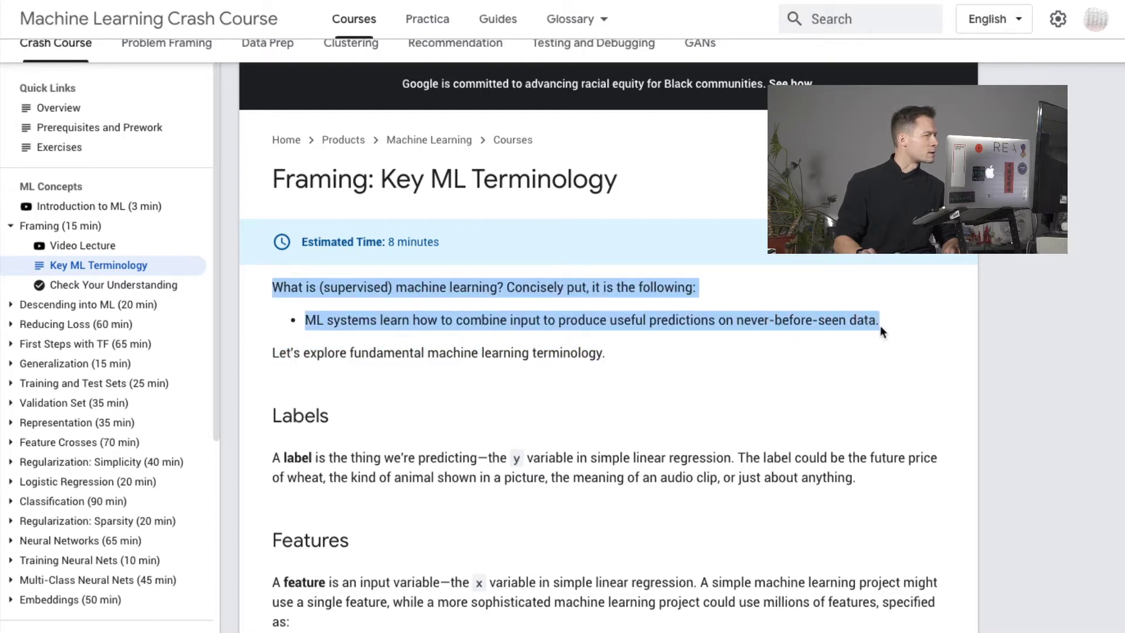
pyautogui.press('super+c')
pyautogui.press('super+Tab')
pyautogui.click(105, 491)
pyautogui.press('super+v')
pyautogui.scroll(2, 170, 487)
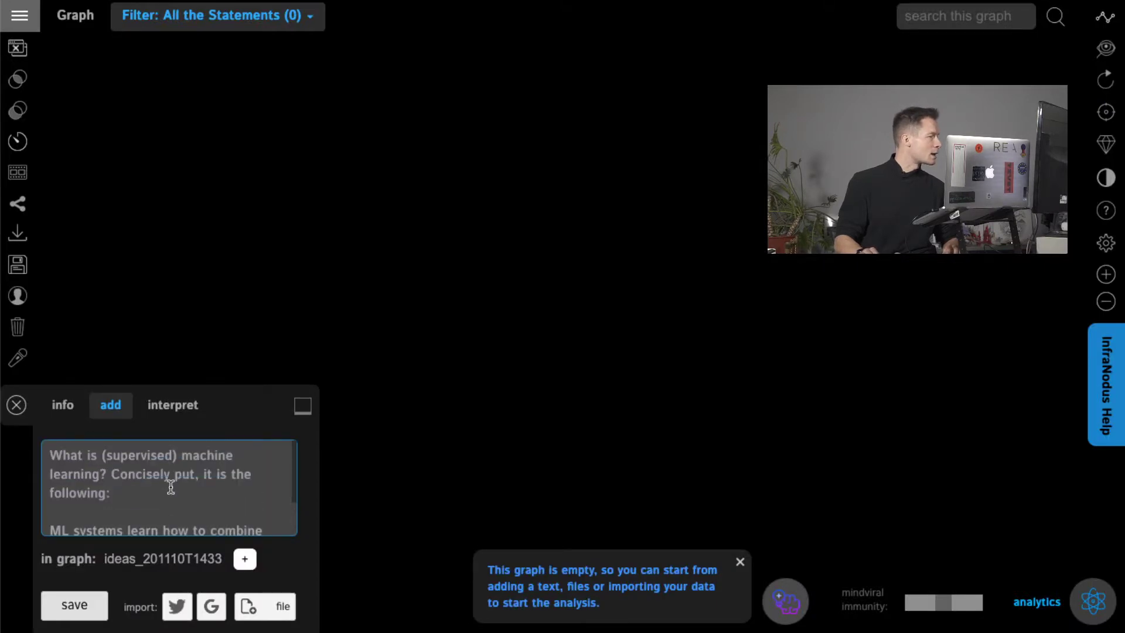
# Step: Tag #supervised, #machine_learning, #input and #predictions in the pasted definition and save it to the graph
pyautogui.moveTo(183, 455); pyautogui.dragTo(100, 474)
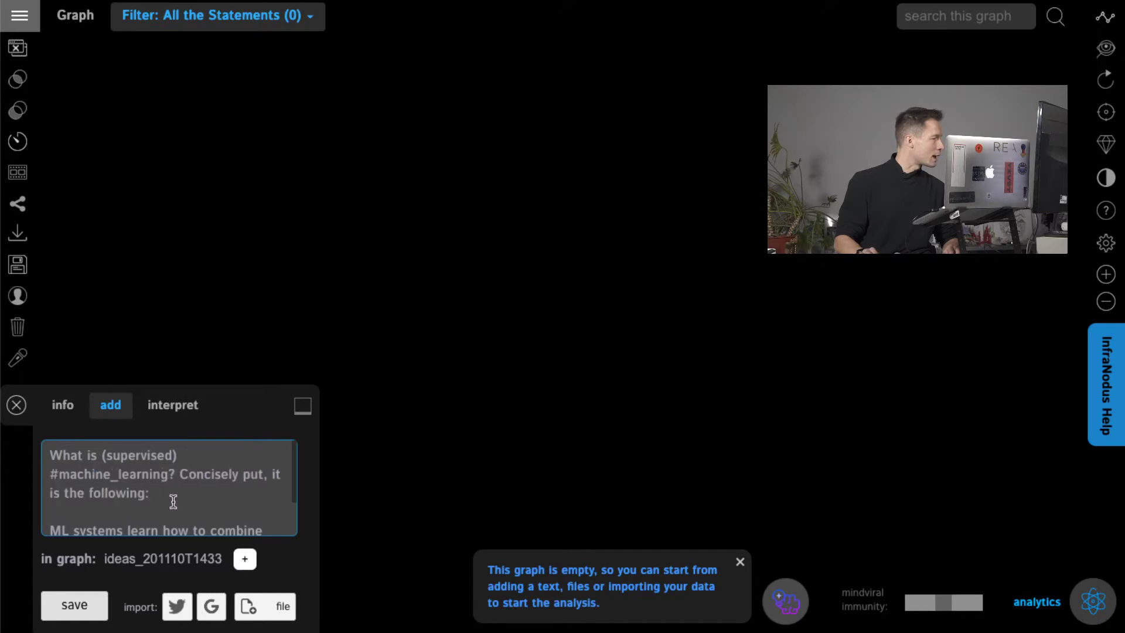
pyautogui.scroll(-1, 181, 507)
pyautogui.scroll(1, 188, 513)
pyautogui.scroll(-1, 189, 512)
pyautogui.scroll(1, 131, 469)
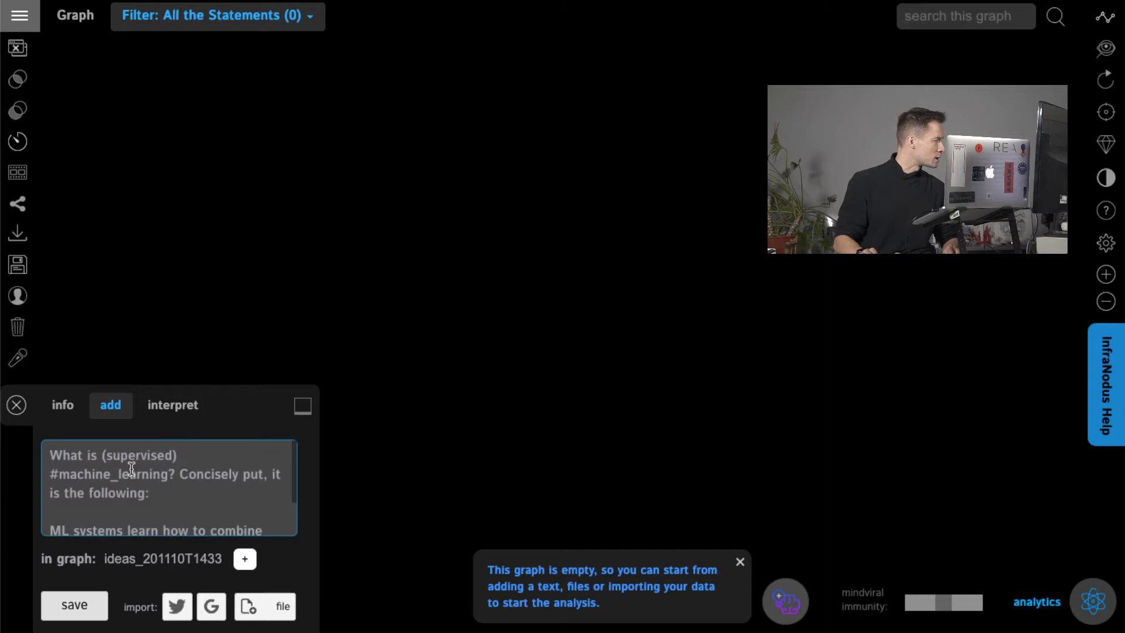
pyautogui.scroll(-2, 178, 510)
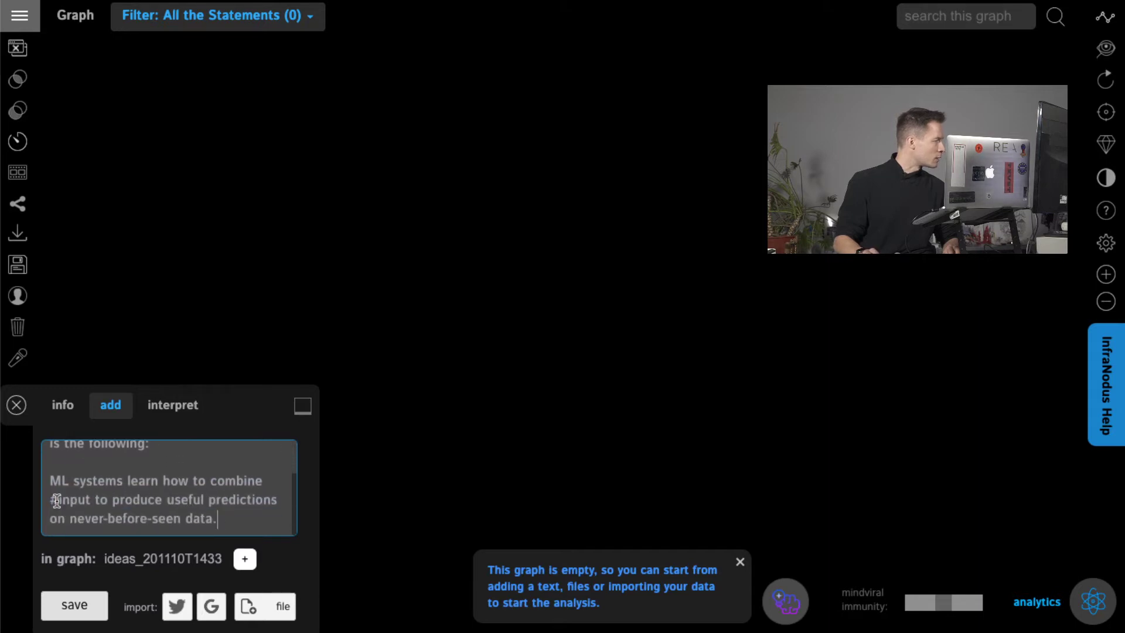
pyautogui.doubleClick(233, 499)
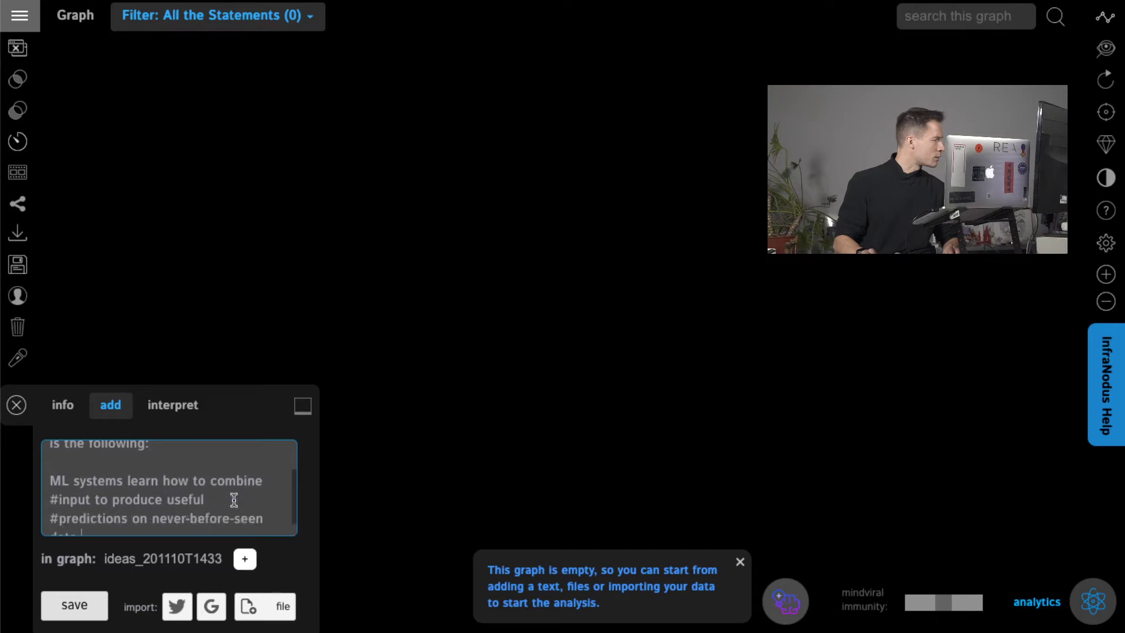
pyautogui.click(69, 602)
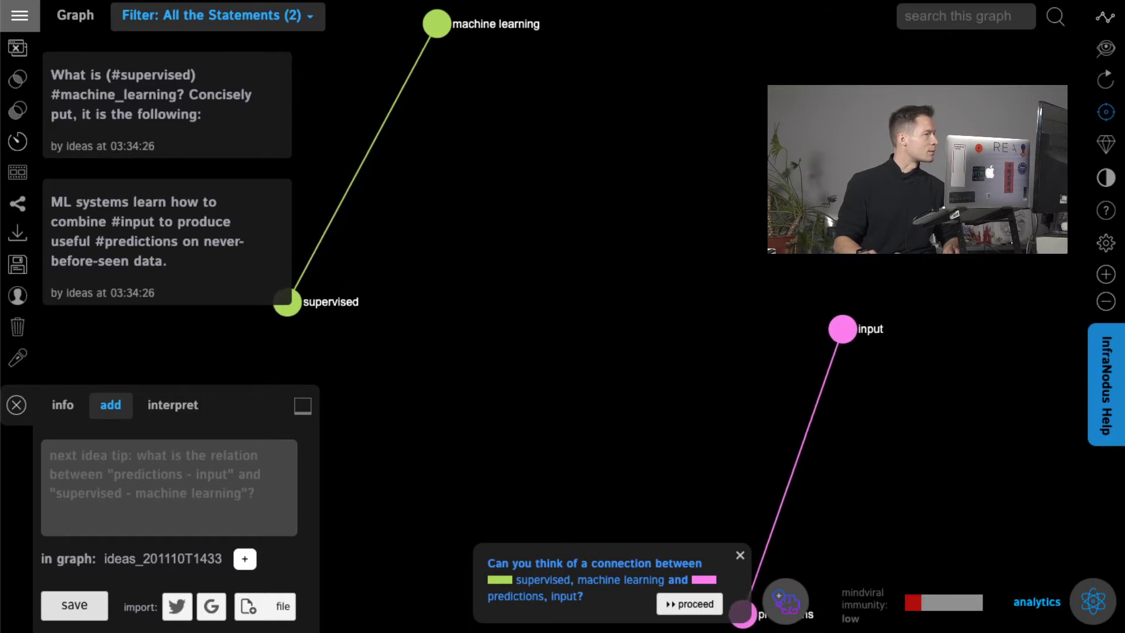
# Step: Copy the Labels definition paragraph from the Machine Learning Crash Course page and paste it as the next InfraNodus statement
pyautogui.hotkey('alt', 'Tab')
pyautogui.scroll(-3, 396, 348)
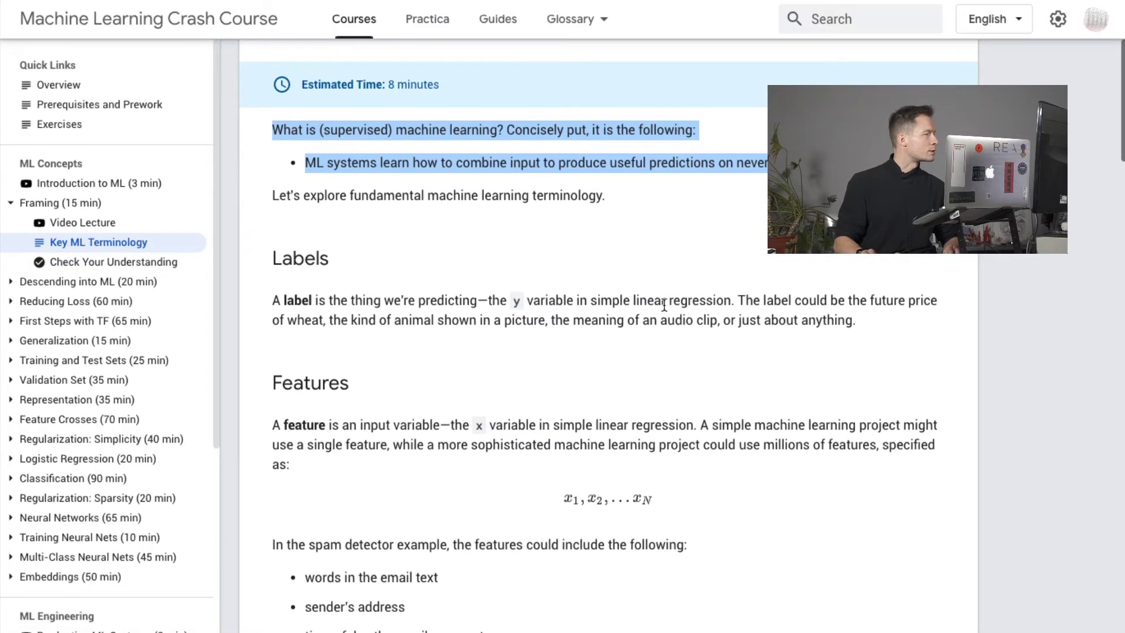
pyautogui.click(738, 297)
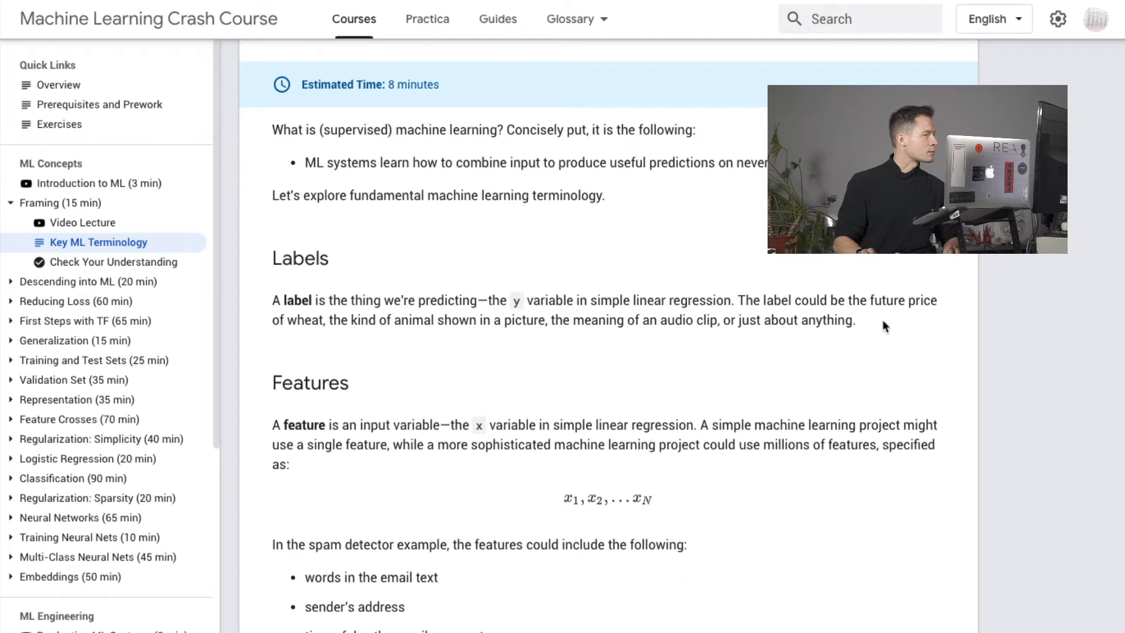
pyautogui.moveTo(883, 321); pyautogui.dragTo(268, 275)
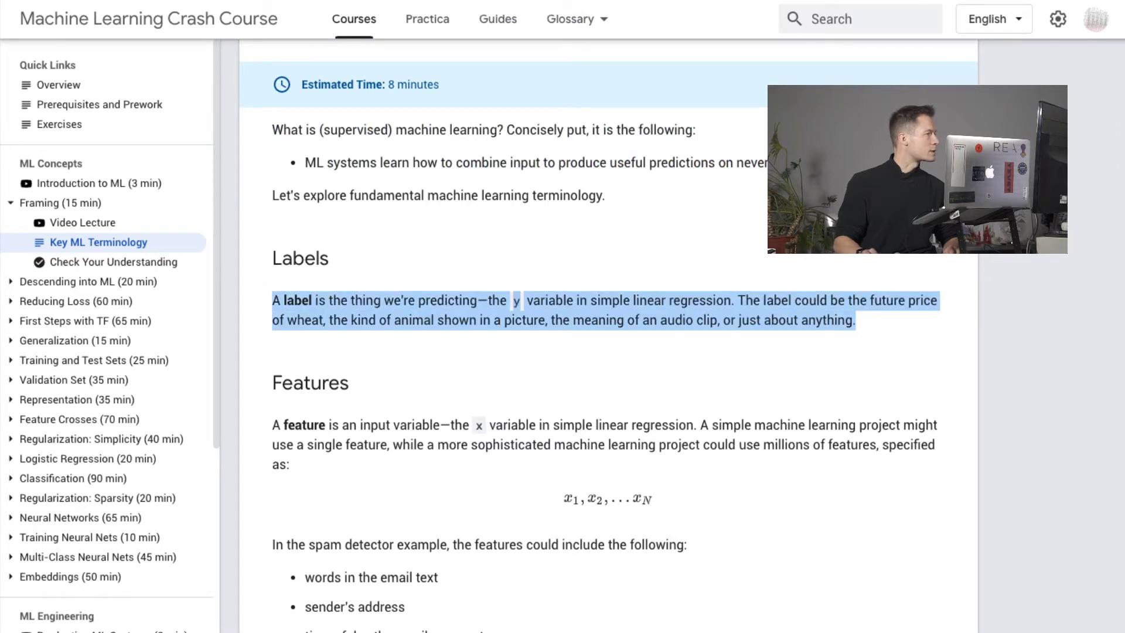
pyautogui.hotkey('alt', 'Tab')
pyautogui.click(111, 474)
pyautogui.hotkey('ctrl', 'v')
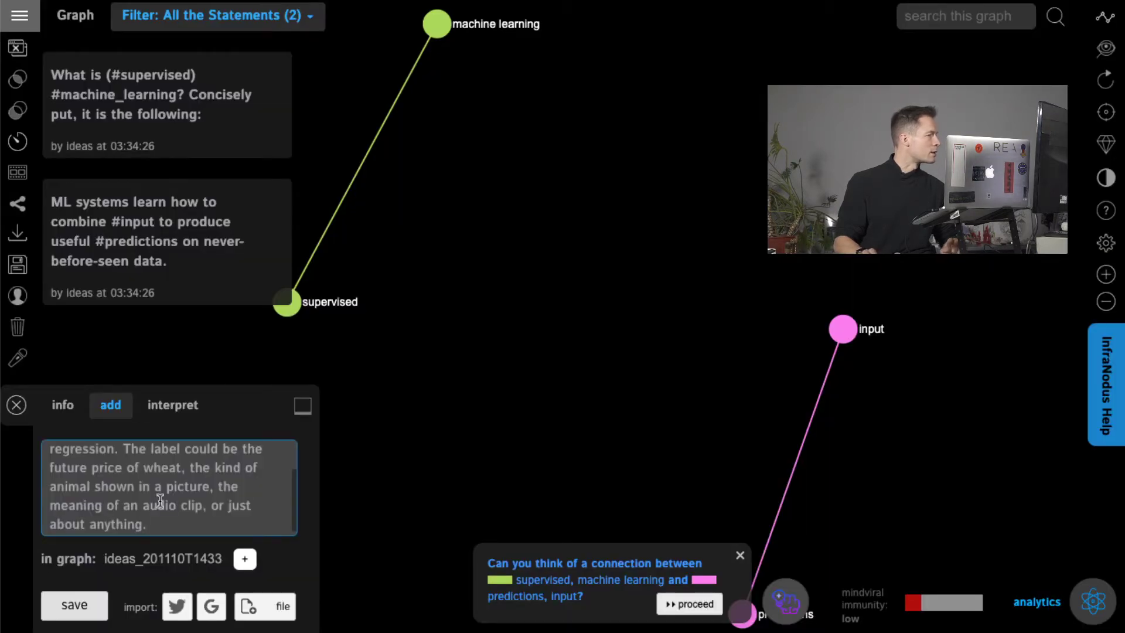
pyautogui.scroll(2, 160, 501)
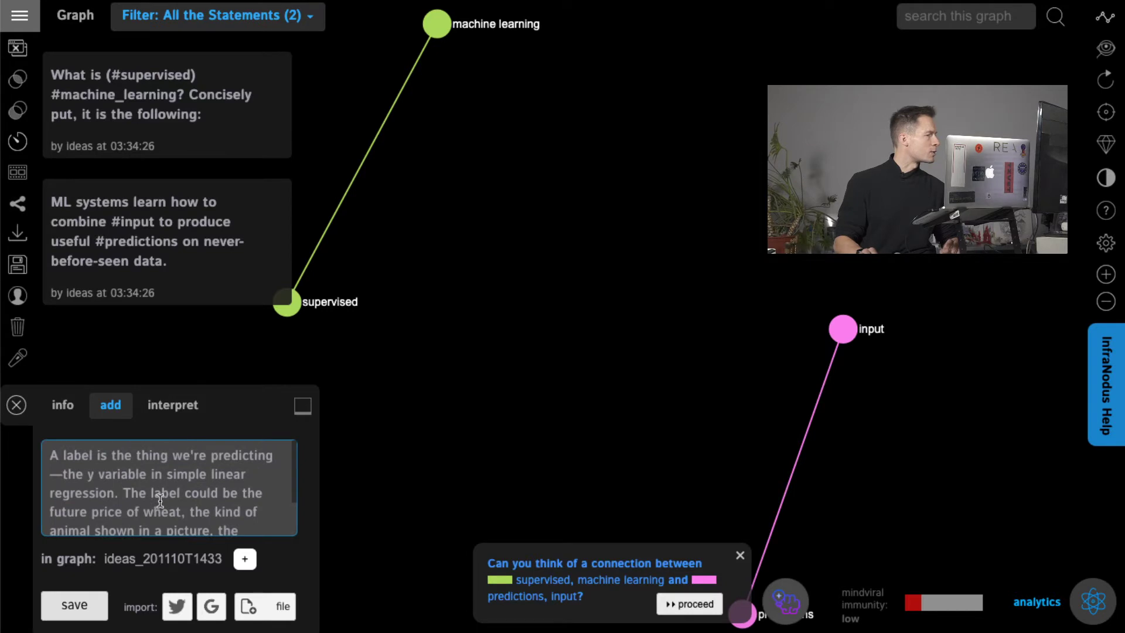
# Step: Tag #label, #predicting and #linear_regression in the label statement and save it to the graph
pyautogui.doubleClick(78, 454)
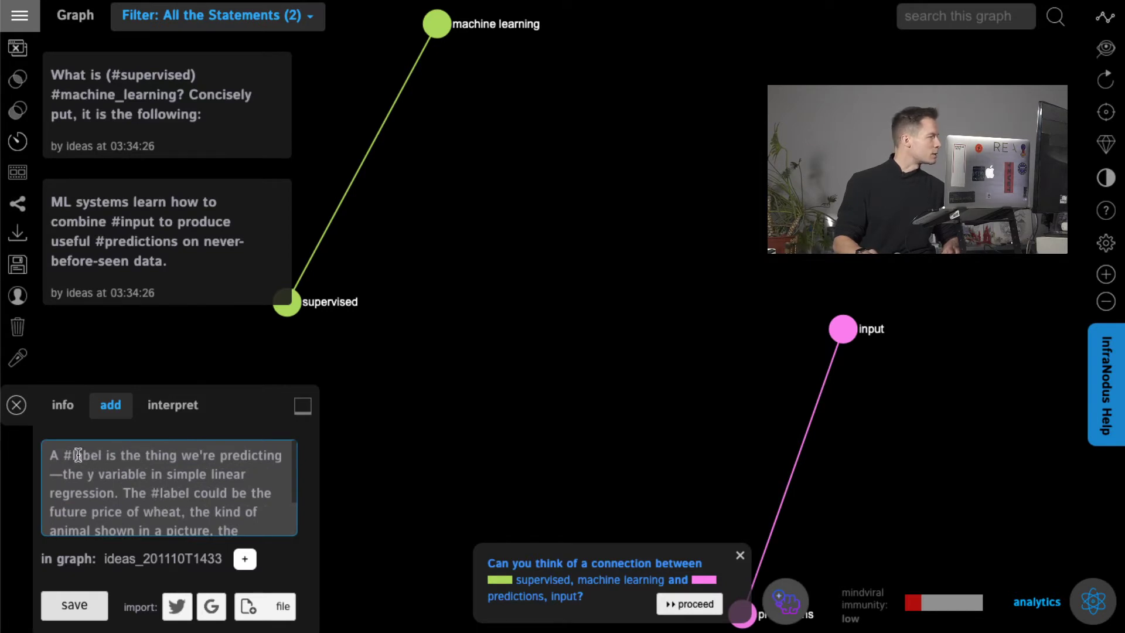
pyautogui.doubleClick(249, 457)
pyautogui.scroll(-2, 182, 495)
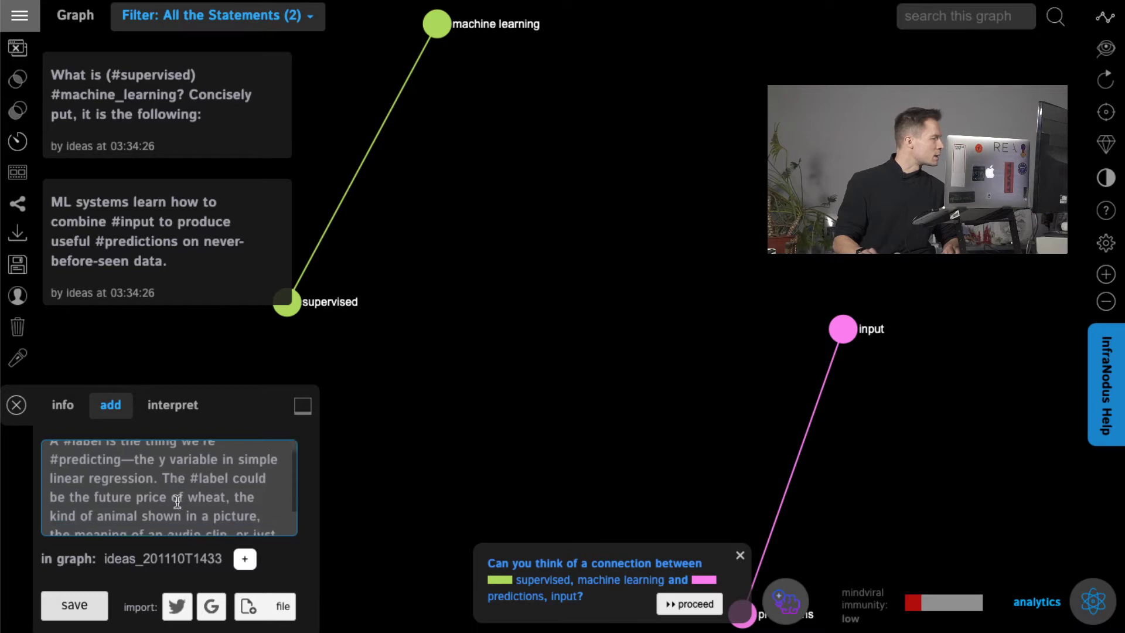
pyautogui.moveTo(152, 472); pyautogui.dragTo(49, 476)
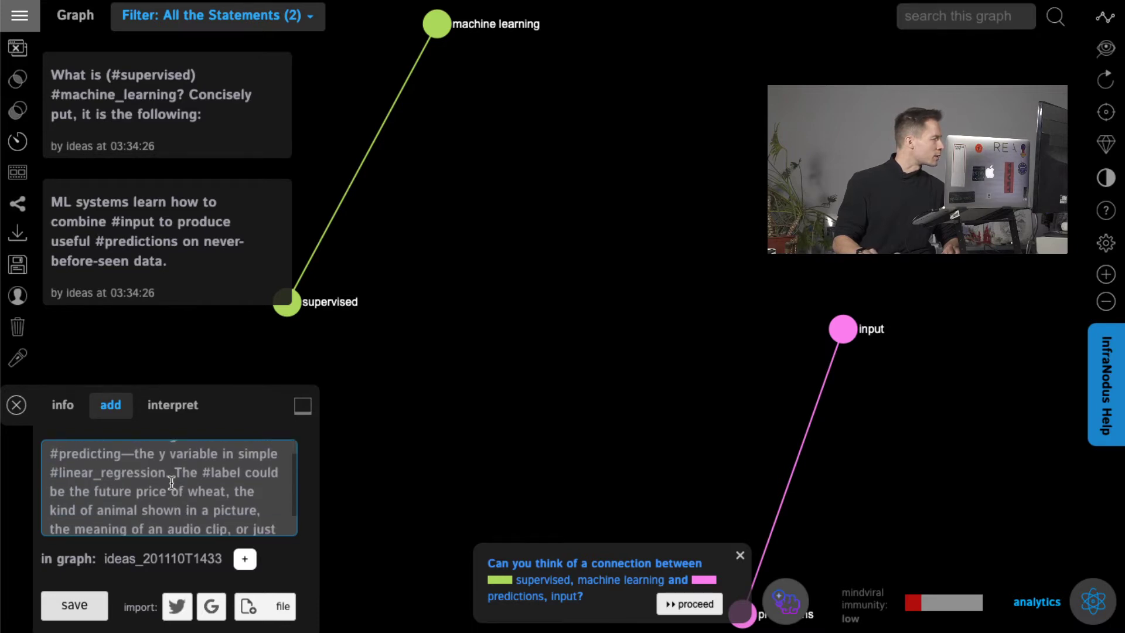
pyautogui.scroll(-2, 178, 484)
pyautogui.scroll(2, 177, 484)
pyautogui.scroll(-1, 177, 484)
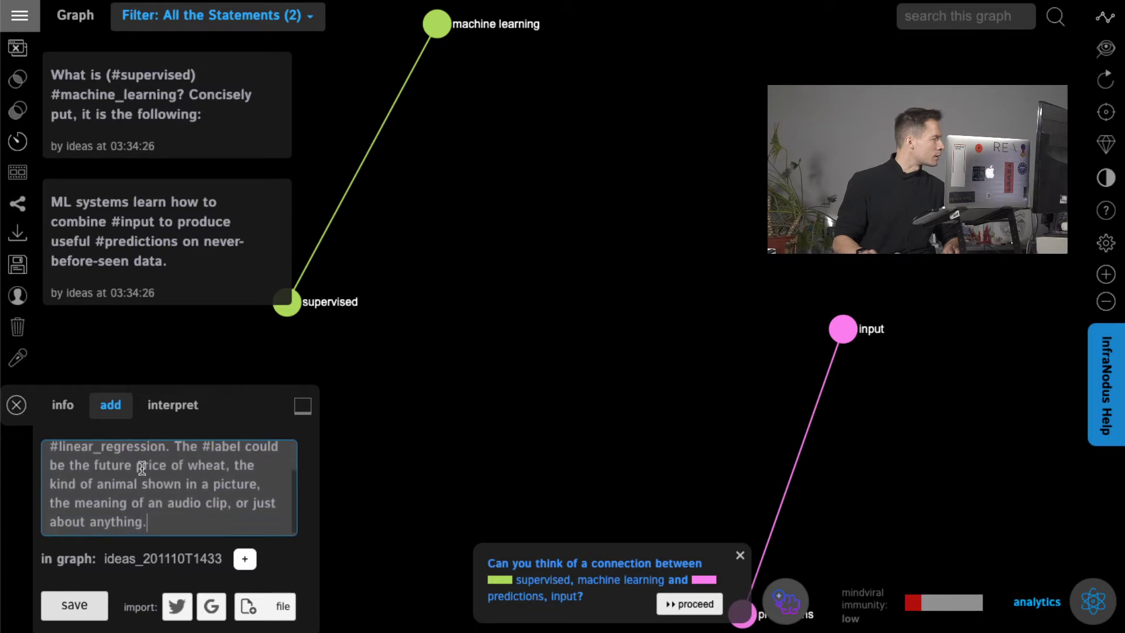
pyautogui.scroll(-1, 157, 497)
pyautogui.click(73, 604)
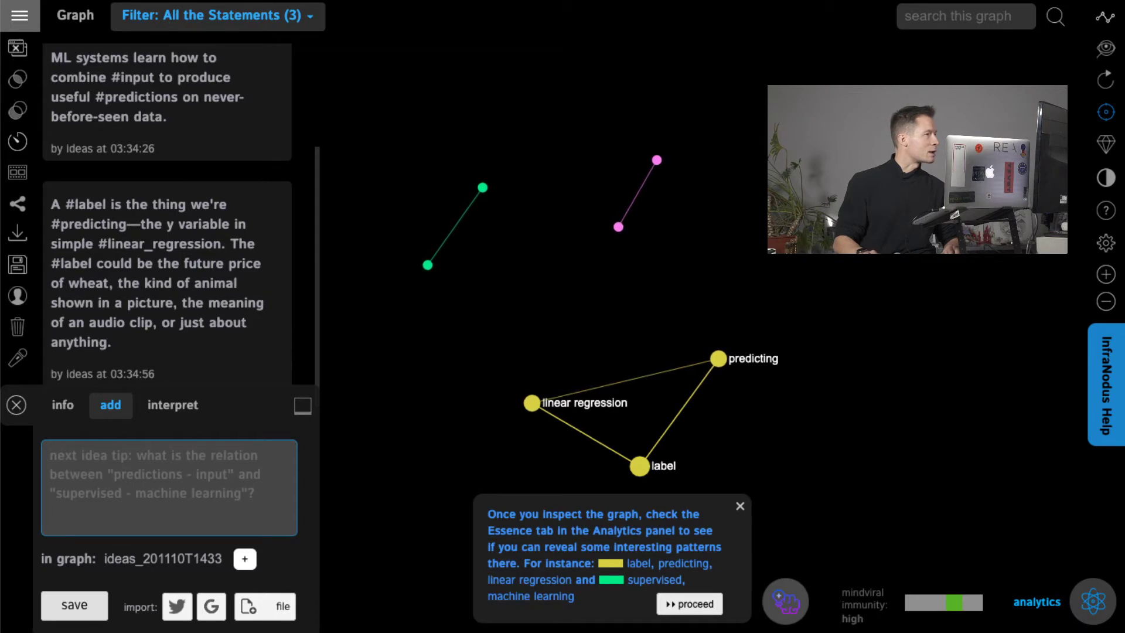
# Step: Copy the Features definition paragraph, ending at "specified as:", from the course page and paste it as the next InfraNodus statement
pyautogui.hotkey('alt', 'Tab')
pyautogui.scroll(-3, 322, 314)
pyautogui.click(323, 315)
pyautogui.moveTo(292, 314); pyautogui.dragTo(268, 275)
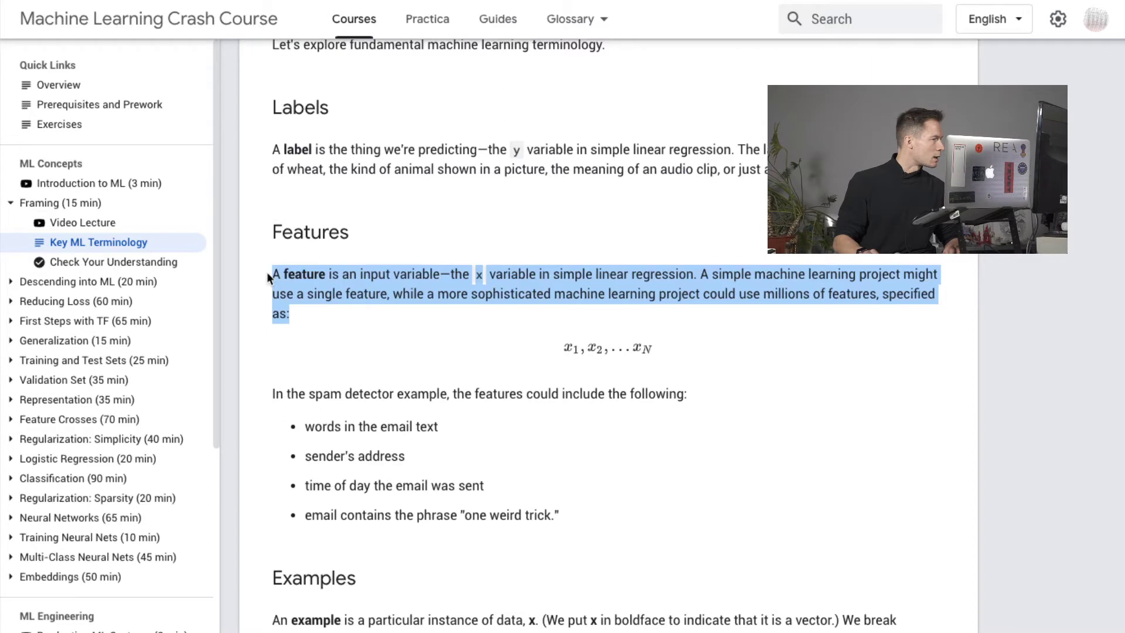
pyautogui.hotkey('ctrl', 'c')
pyautogui.hotkey('alt', 'Tab')
pyautogui.click(136, 476)
pyautogui.hotkey('ctrl', 'v')
pyautogui.scroll(2, 144, 486)
# Step: Tag #feature, #input, #variable and #linear_regression in the pasted feature statement
pyautogui.doubleClick(85, 457)
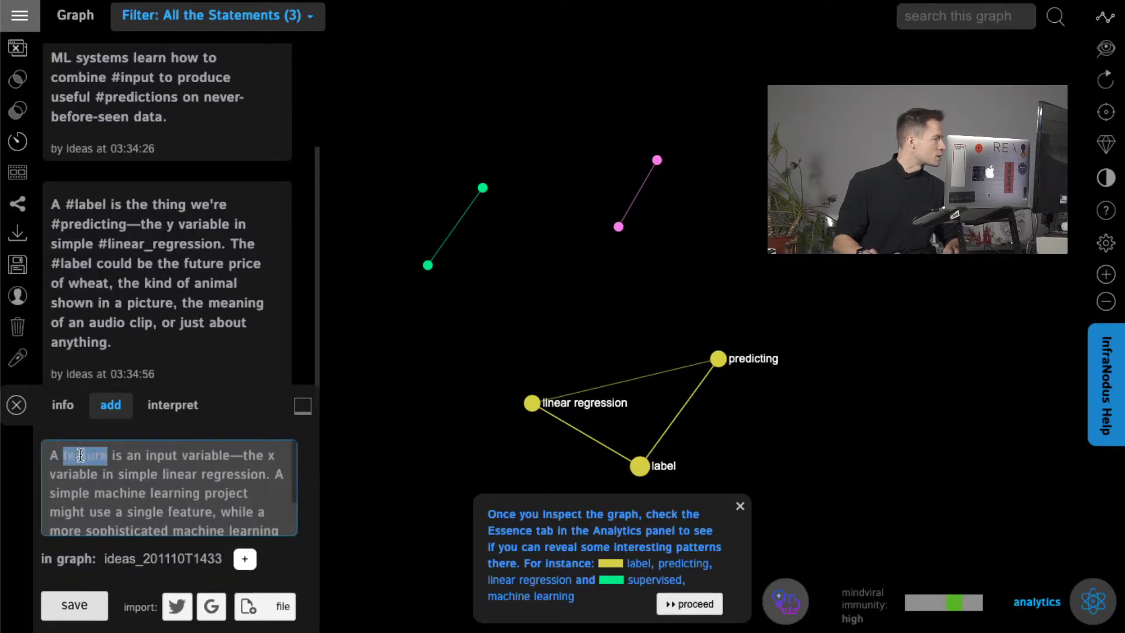
pyautogui.doubleClick(163, 456)
pyautogui.doubleClick(221, 456)
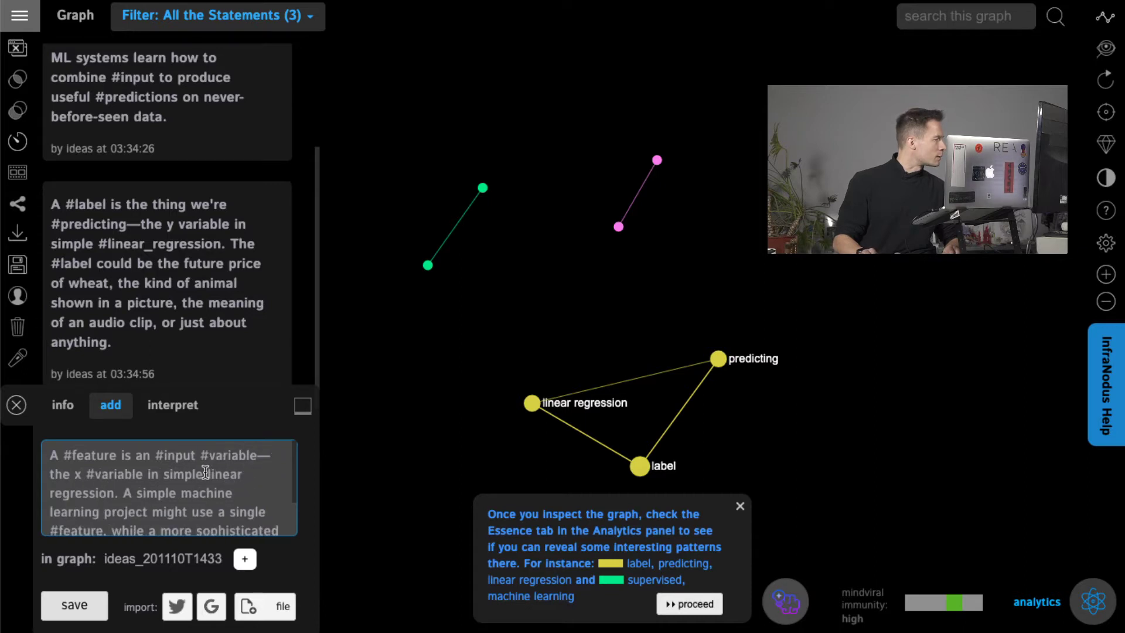
pyautogui.moveTo(208, 473); pyautogui.dragTo(120, 485)
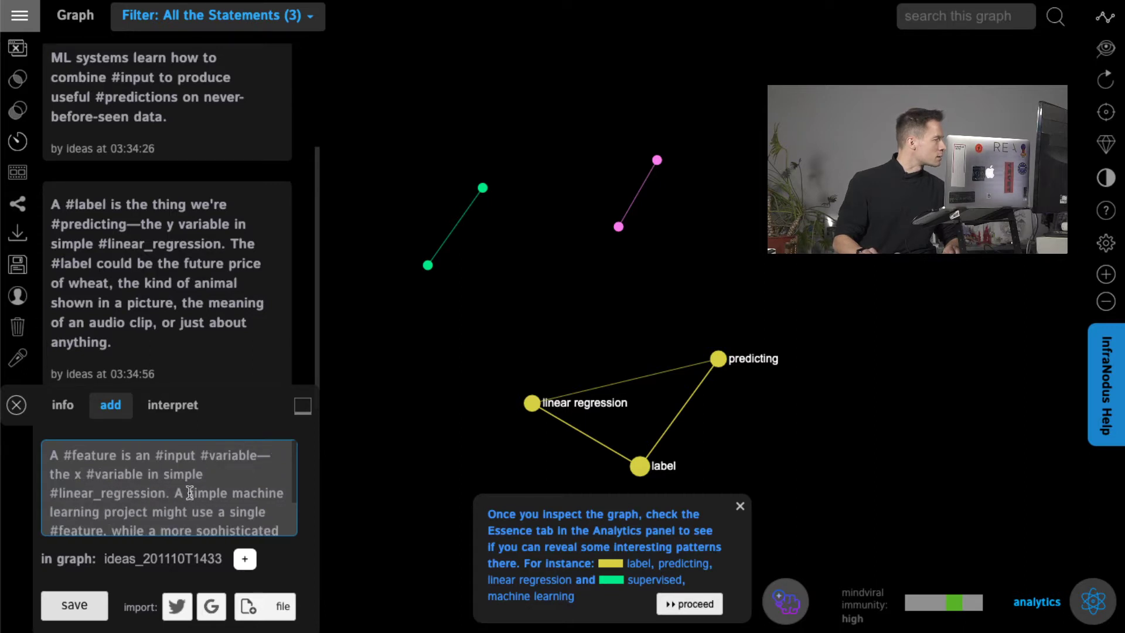
# Step: Tag both mentions of machine learning as #machine_learning, shorten #features to the singular #feature, and save the statement
pyautogui.scroll(-3, 201, 497)
pyautogui.scroll(1, 242, 469)
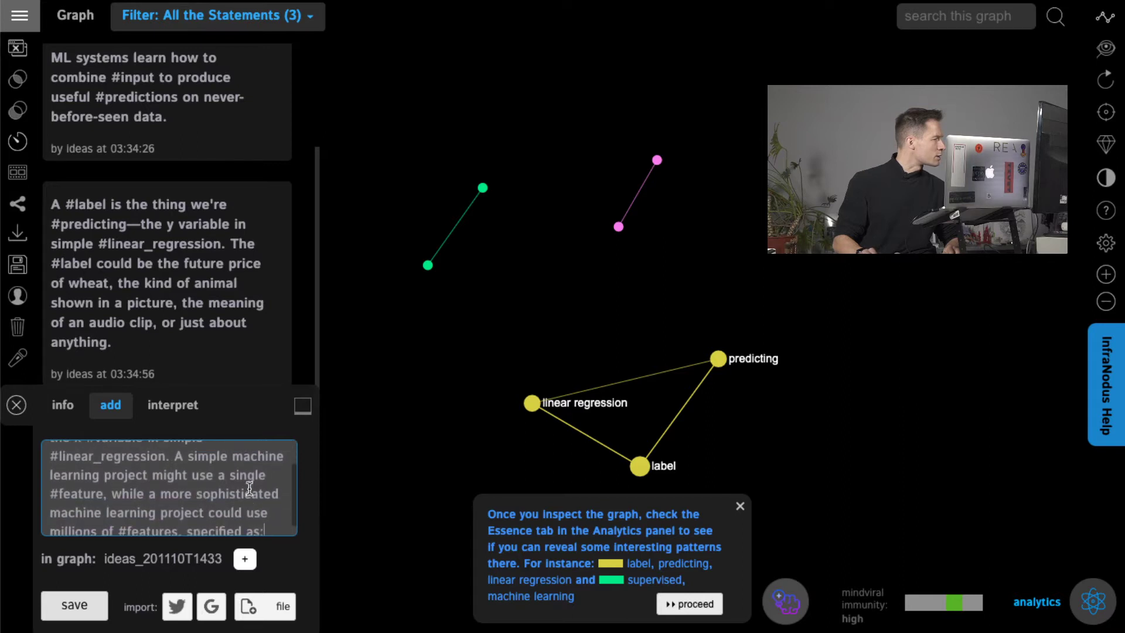
pyautogui.moveTo(235, 465); pyautogui.dragTo(90, 484)
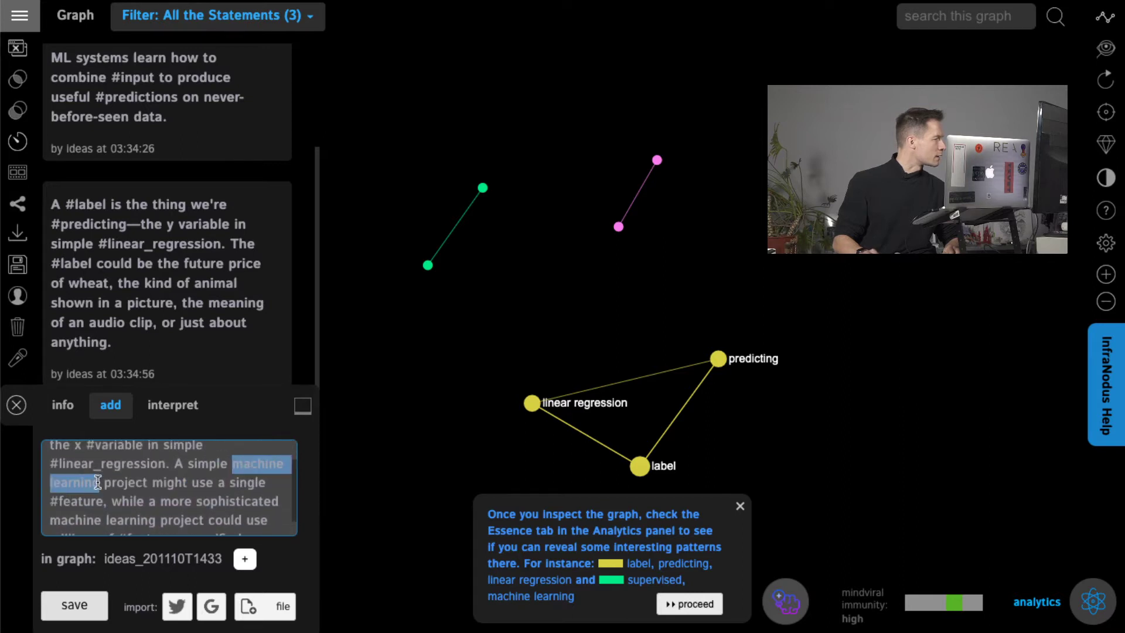
pyautogui.scroll(-1, 210, 501)
pyautogui.scroll(-1, 210, 501)
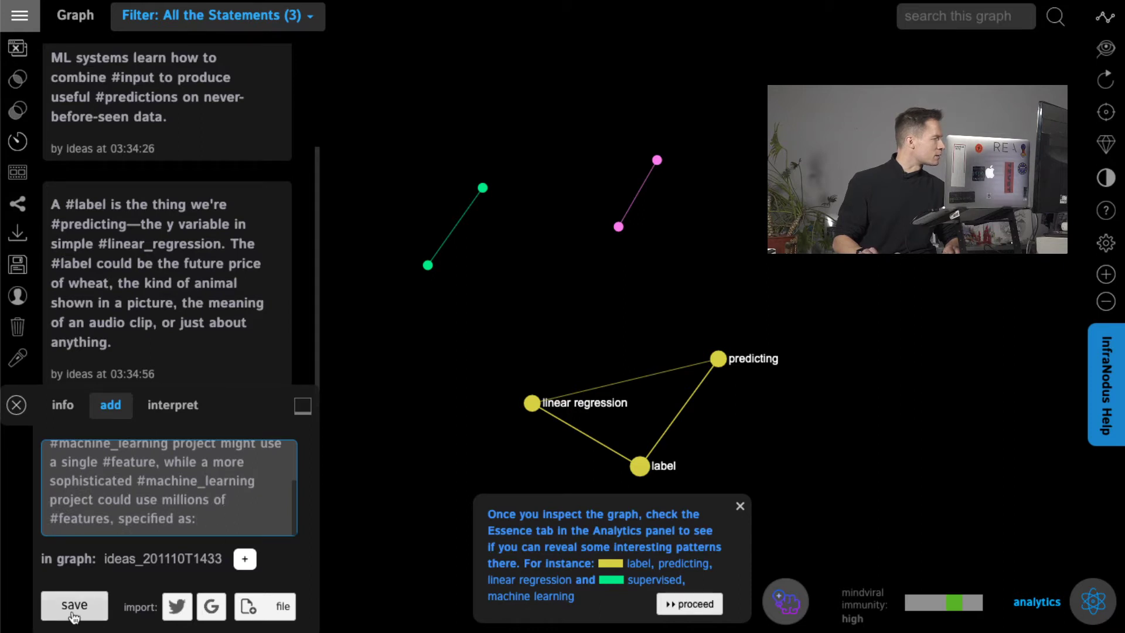
pyautogui.click(109, 519)
pyautogui.press('BackSpace')
pyautogui.click(91, 607)
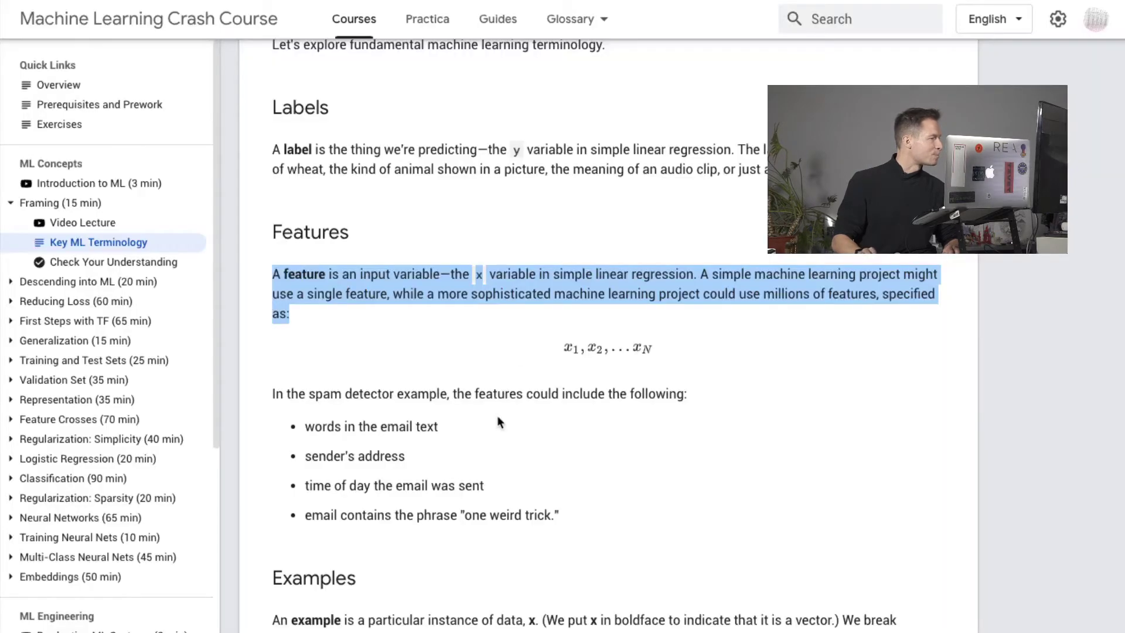
# Step: Look through the Examples section of Key ML Terminology and the Linear Regression lesson of the course
pyautogui.scroll(-10, 497, 416)
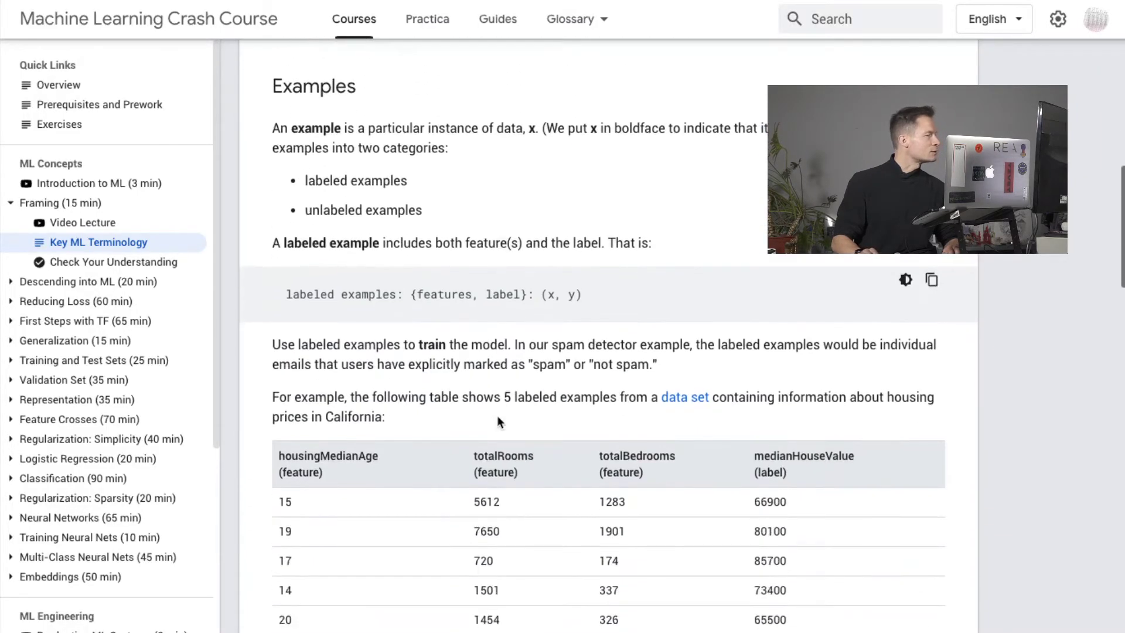
pyautogui.click(37, 282)
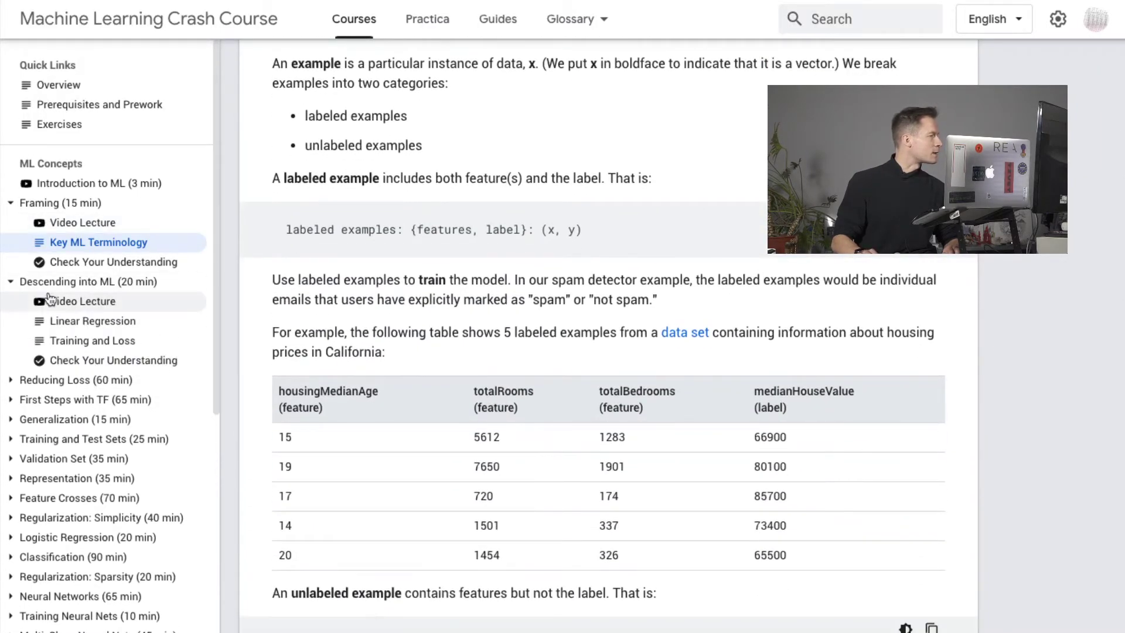
pyautogui.click(78, 322)
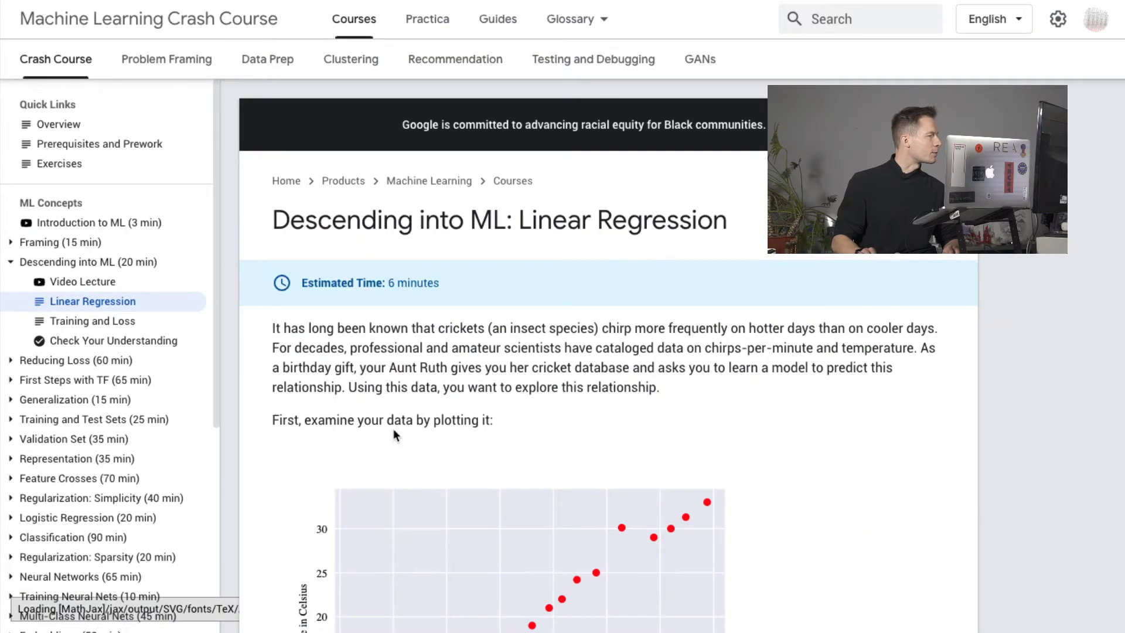
pyautogui.scroll(-3, 393, 427)
pyautogui.scroll(-10, 403, 369)
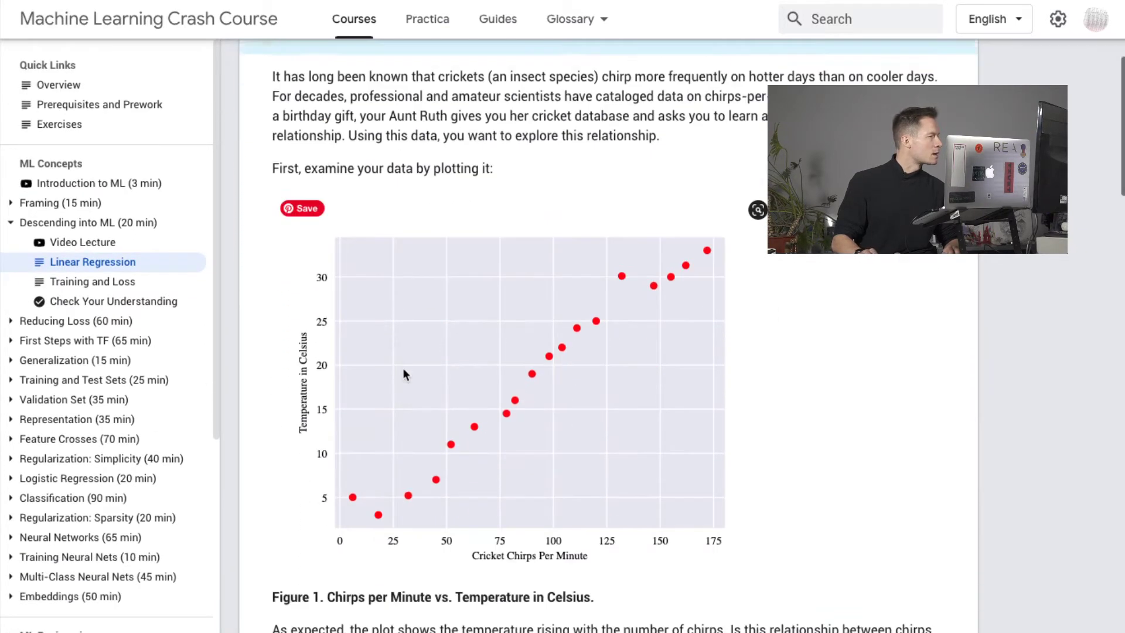
pyautogui.scroll(-10, 404, 374)
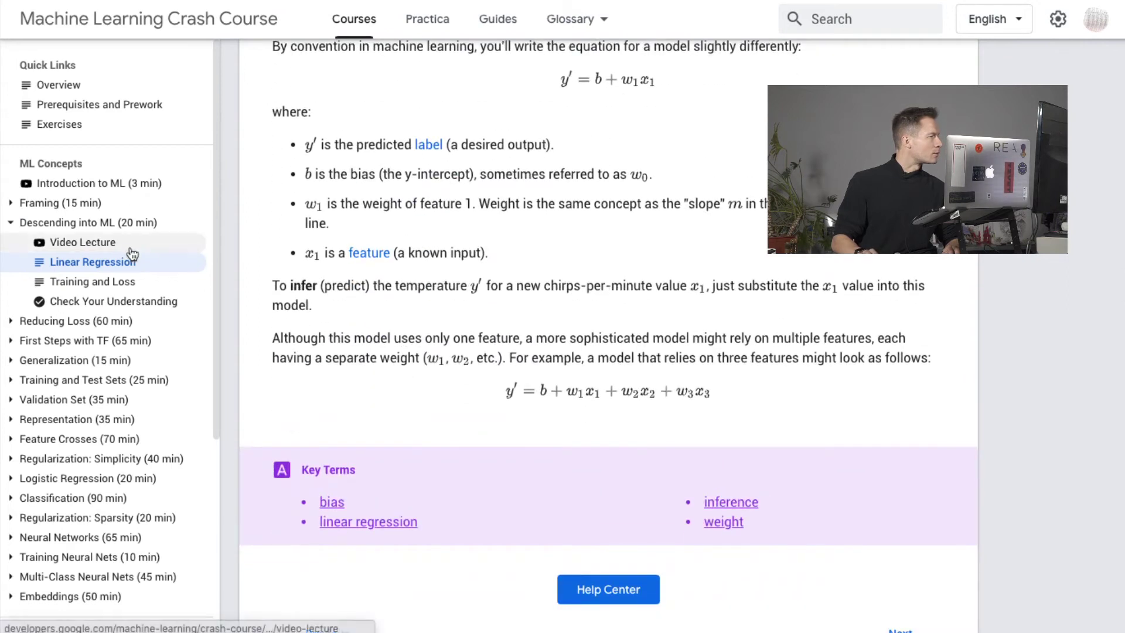
# Step: Copy the opening definition paragraph of the Training and Loss lesson and paste it as the next InfraNodus statement
pyautogui.click(96, 281)
pyautogui.scroll(-2, 529, 324)
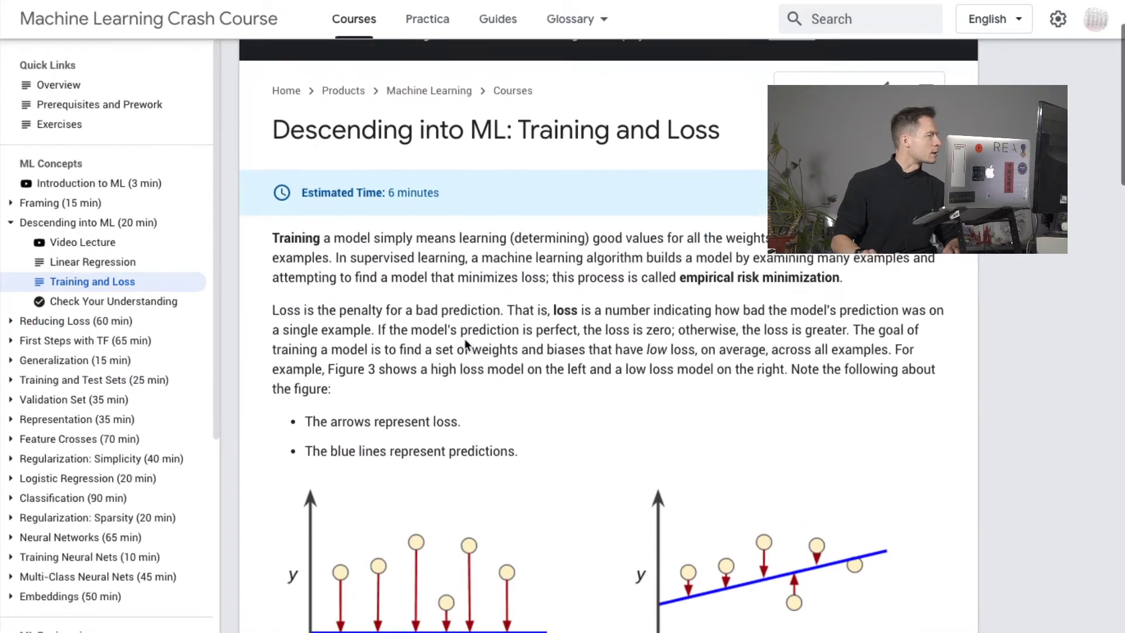
pyautogui.moveTo(844, 276); pyautogui.dragTo(235, 241)
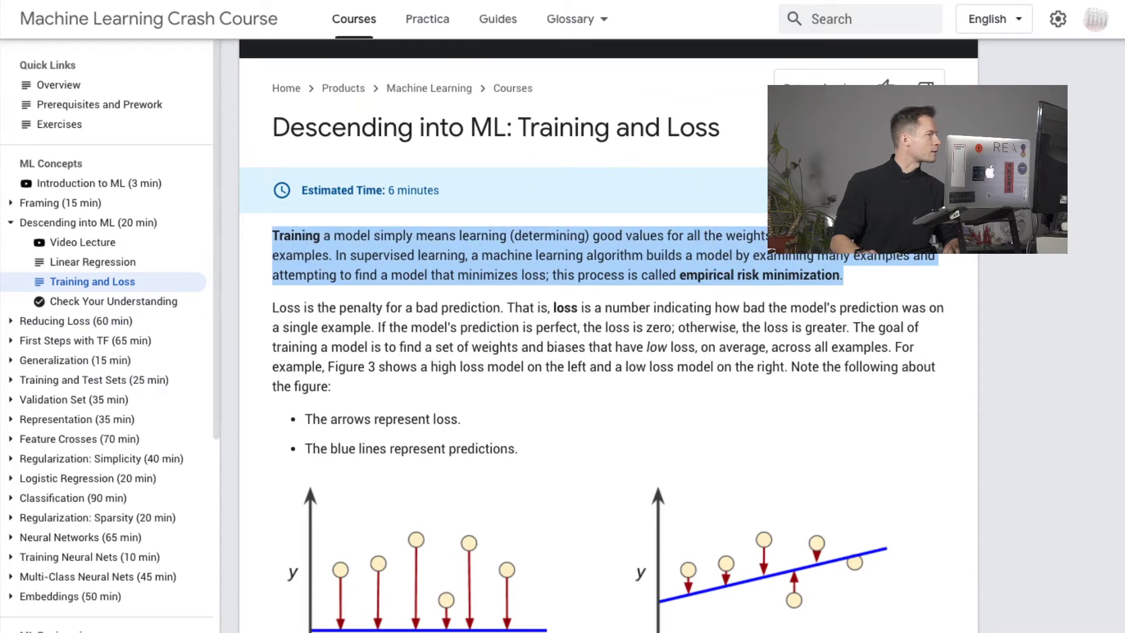
pyautogui.hotkey('ctrl', 'Tab')
pyautogui.click(126, 464)
pyautogui.hotkey('ctrl', 'v')
pyautogui.scroll(3, 96, 481)
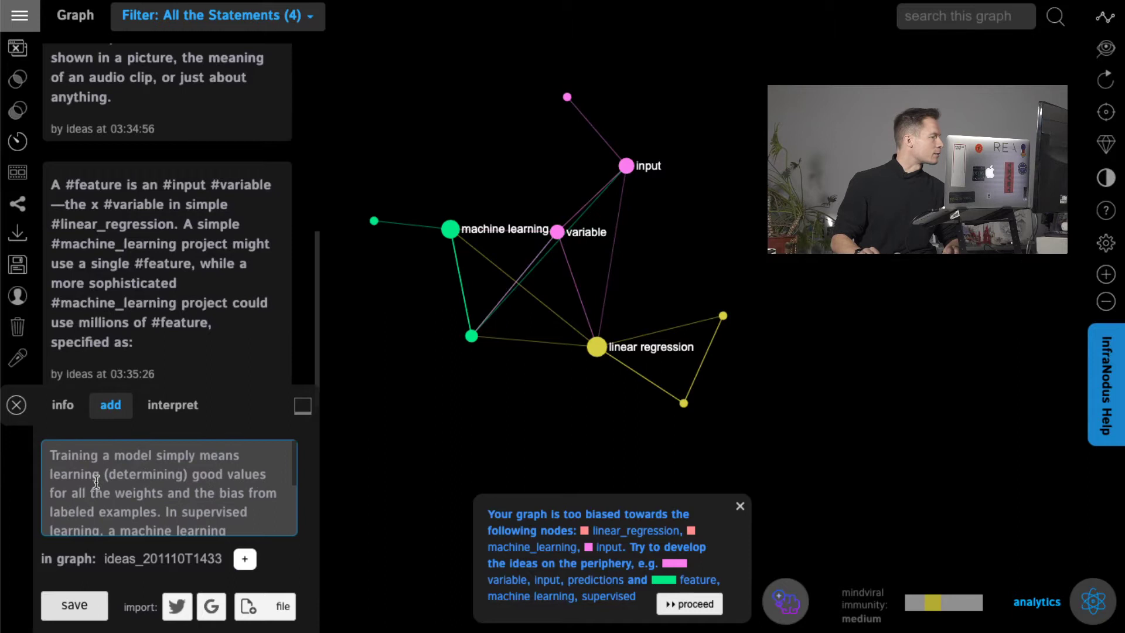
# Step: Tag every mention of training, model, learning and weights in the pasted statement as #training, #model, #learning and #weights
pyautogui.doubleClick(68, 456)
pyautogui.write('#training')
pyautogui.click(124, 456)
pyautogui.write('#')
pyautogui.doubleClick(74, 478)
pyautogui.write('#learning')
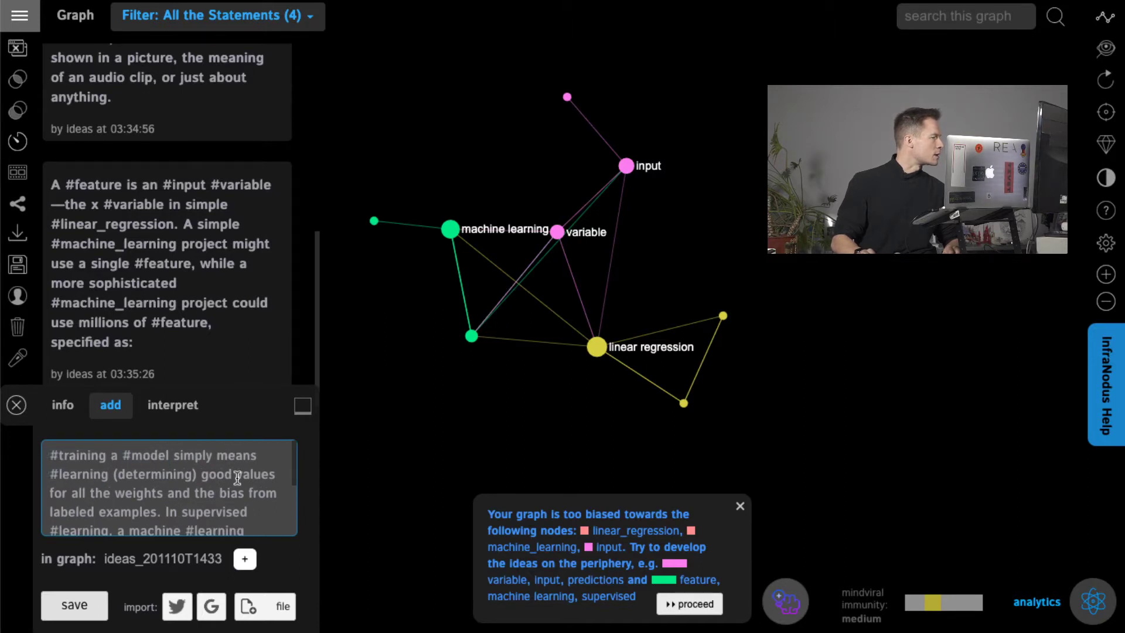
pyautogui.scroll(-2, 169, 510)
pyautogui.scroll(2, 149, 473)
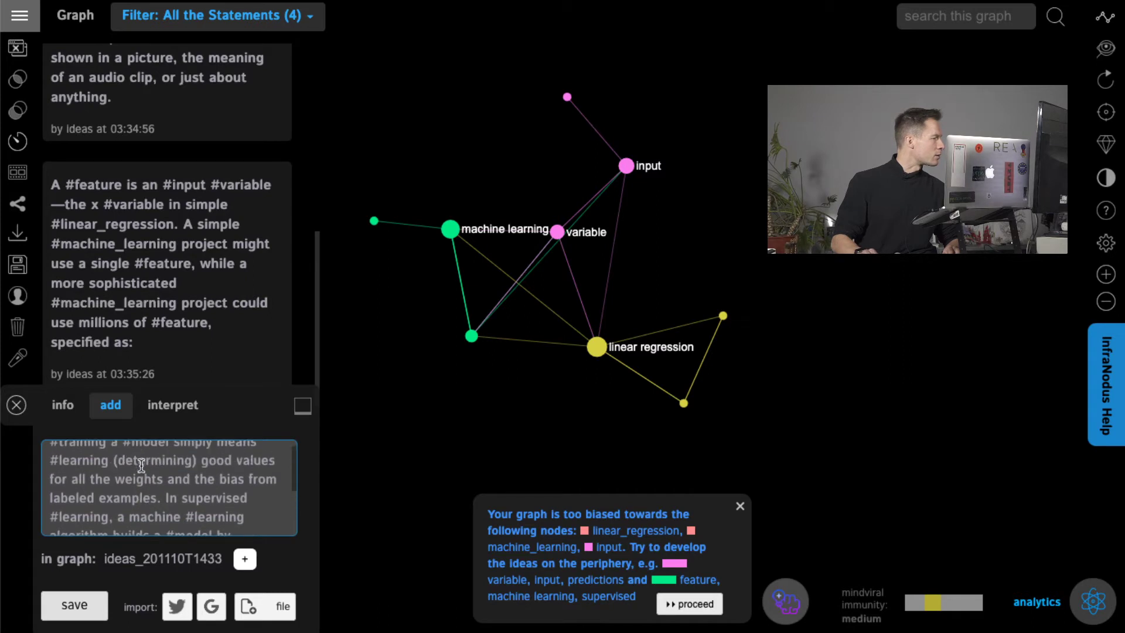
pyautogui.doubleClick(133, 484)
pyautogui.write('#weights')
pyautogui.scroll(-1, 218, 489)
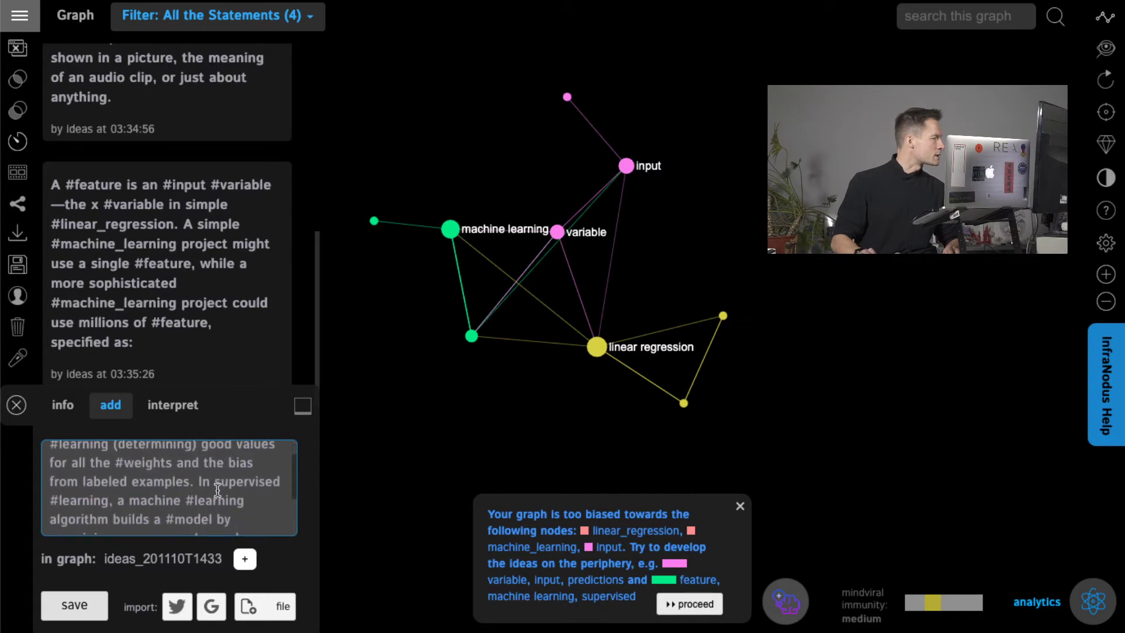
# Step: Tag #bias and #supervised in the training statement and turn machine learning into the single tag #machine_learning
pyautogui.scroll(-1, 187, 494)
pyautogui.scroll(1, 222, 480)
pyautogui.doubleClick(251, 463)
pyautogui.write('#supervised #learning, a machine')
pyautogui.scroll(-2, 142, 506)
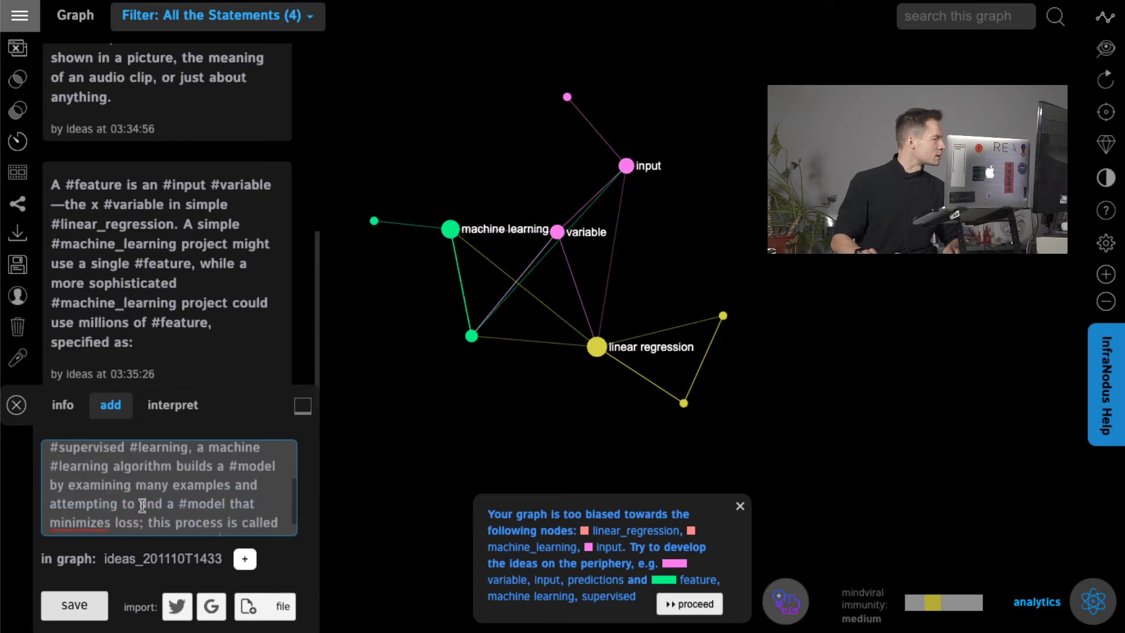
pyautogui.scroll(1, 202, 502)
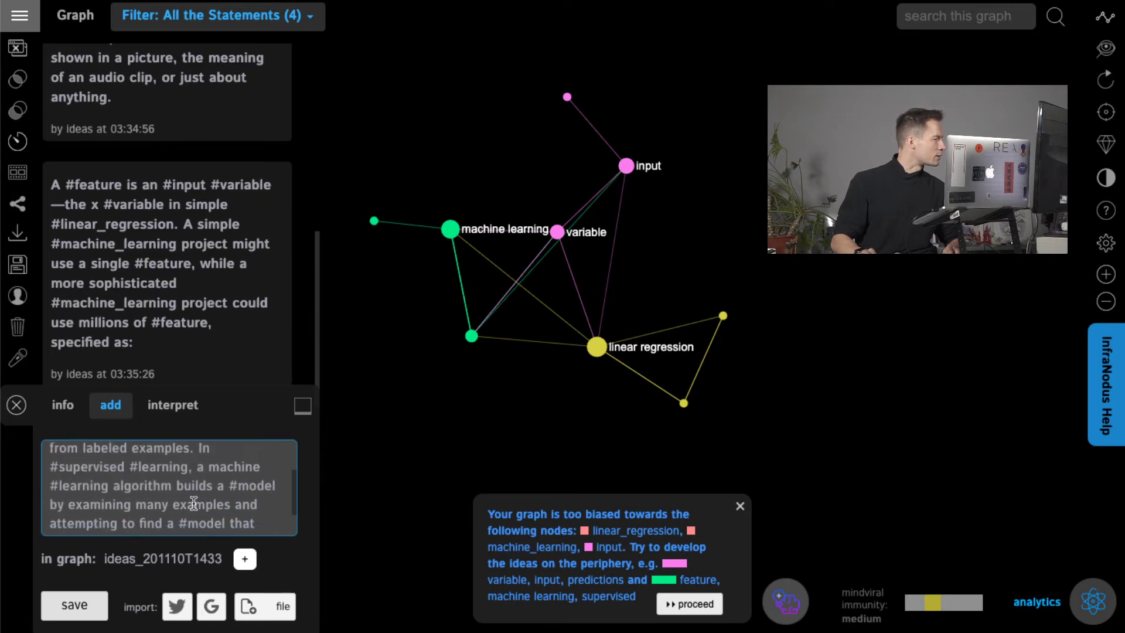
pyautogui.click(57, 486)
pyautogui.press('BackSpace')
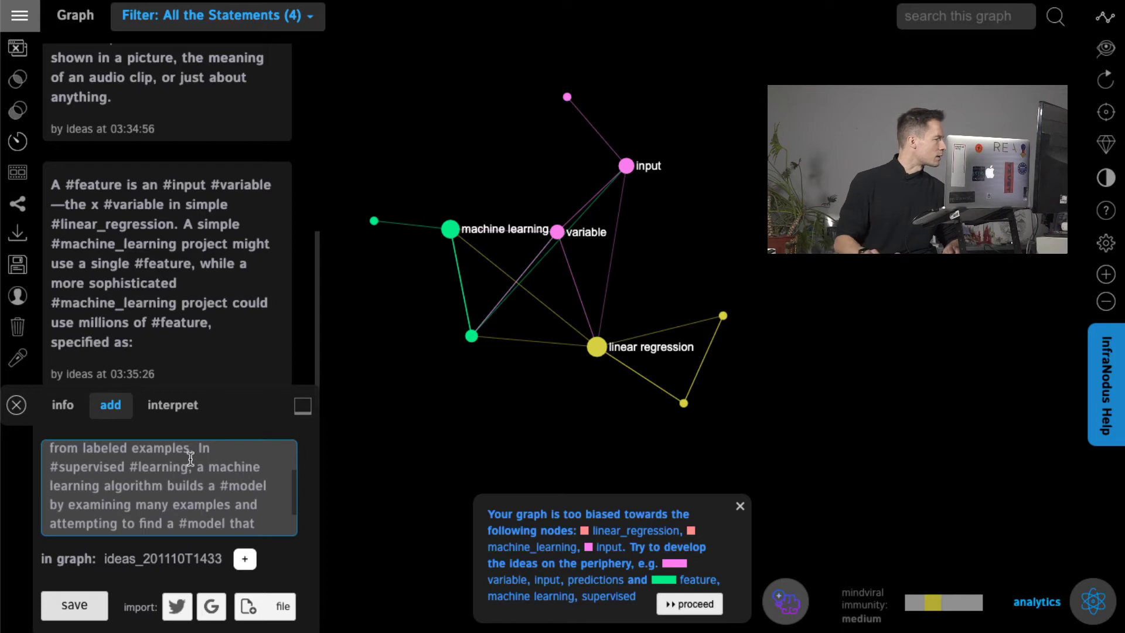
pyautogui.moveTo(208, 464); pyautogui.dragTo(96, 488)
pyautogui.write('#machine_learning')
pyautogui.scroll(-2, 216, 509)
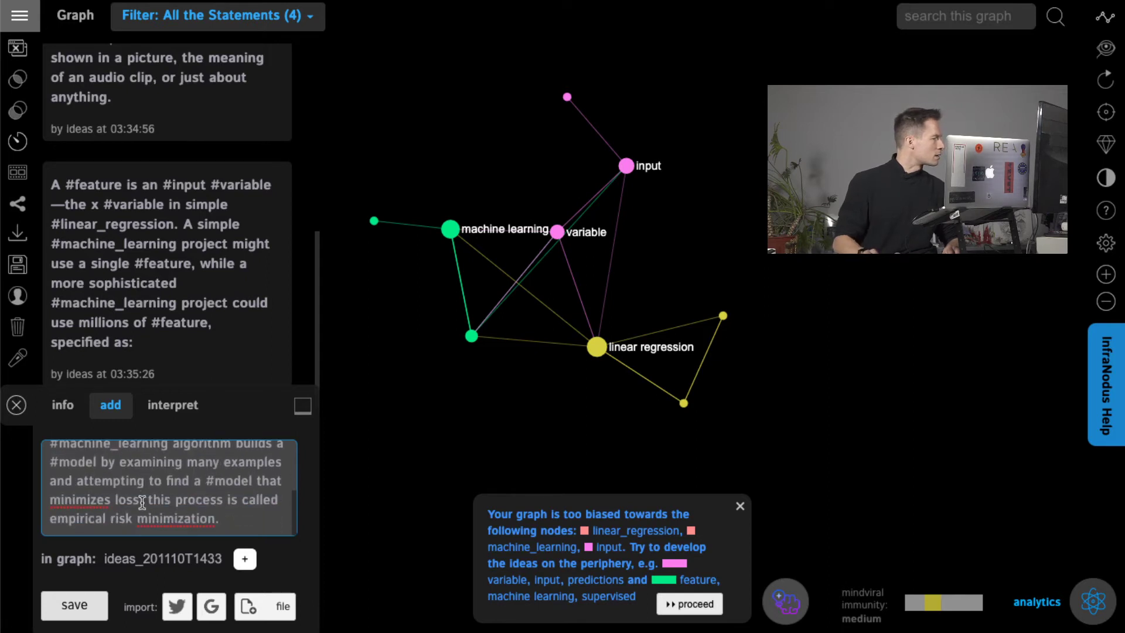
# Step: Tag #loss and #risk_minimization at the end of the training statement and save it
pyautogui.click(124, 501)
pyautogui.write('#')
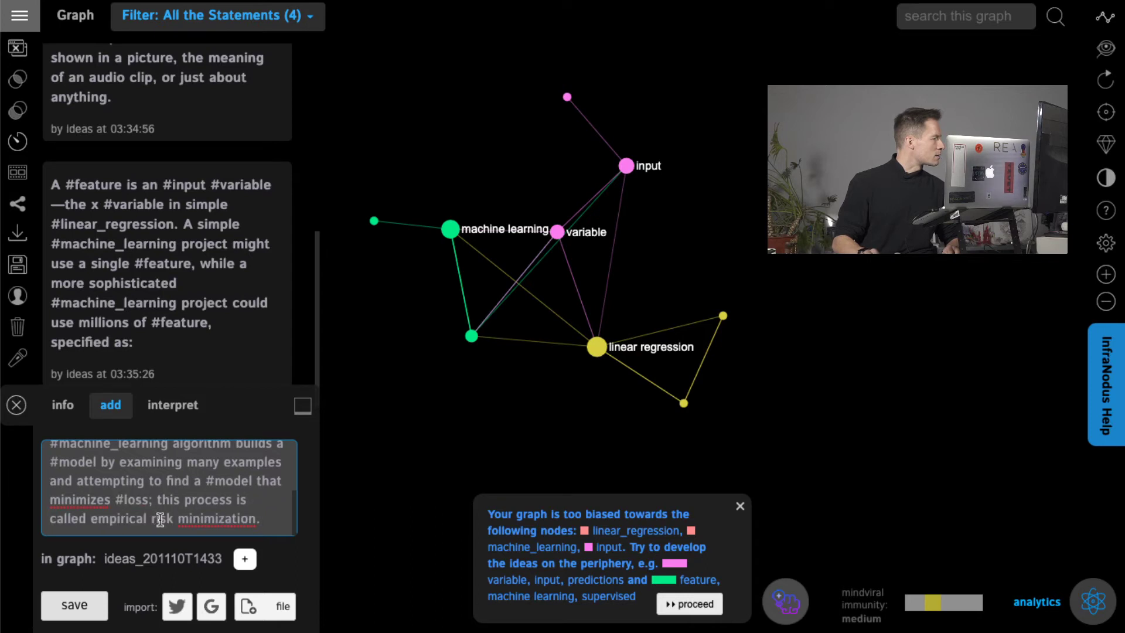
pyautogui.moveTo(152, 520); pyautogui.dragTo(251, 518)
pyautogui.write('#')
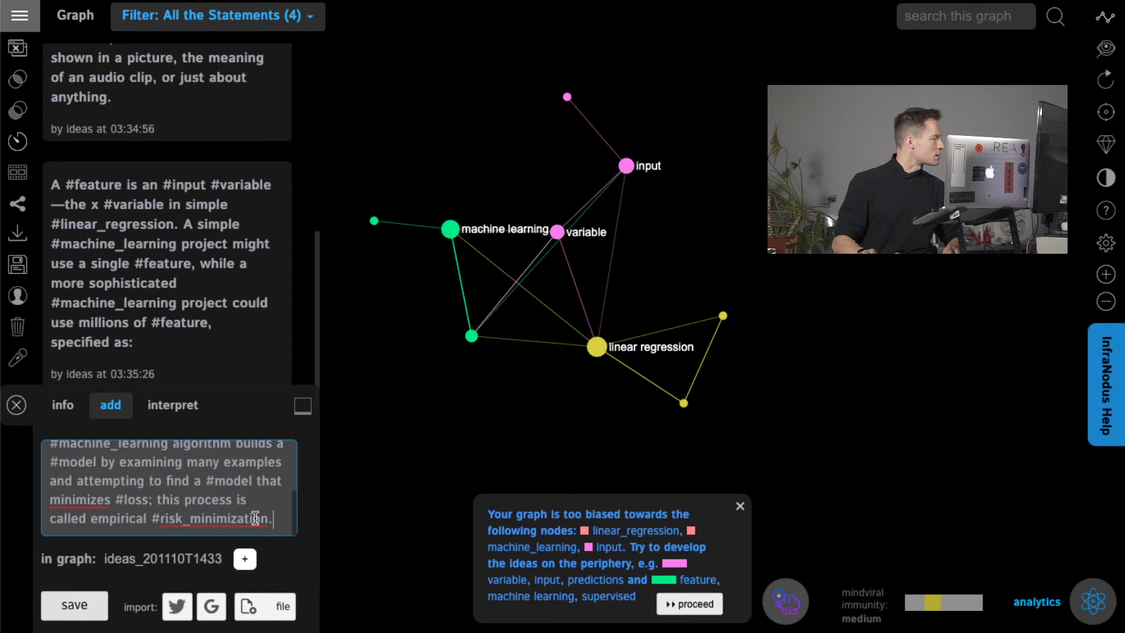
pyautogui.click(73, 607)
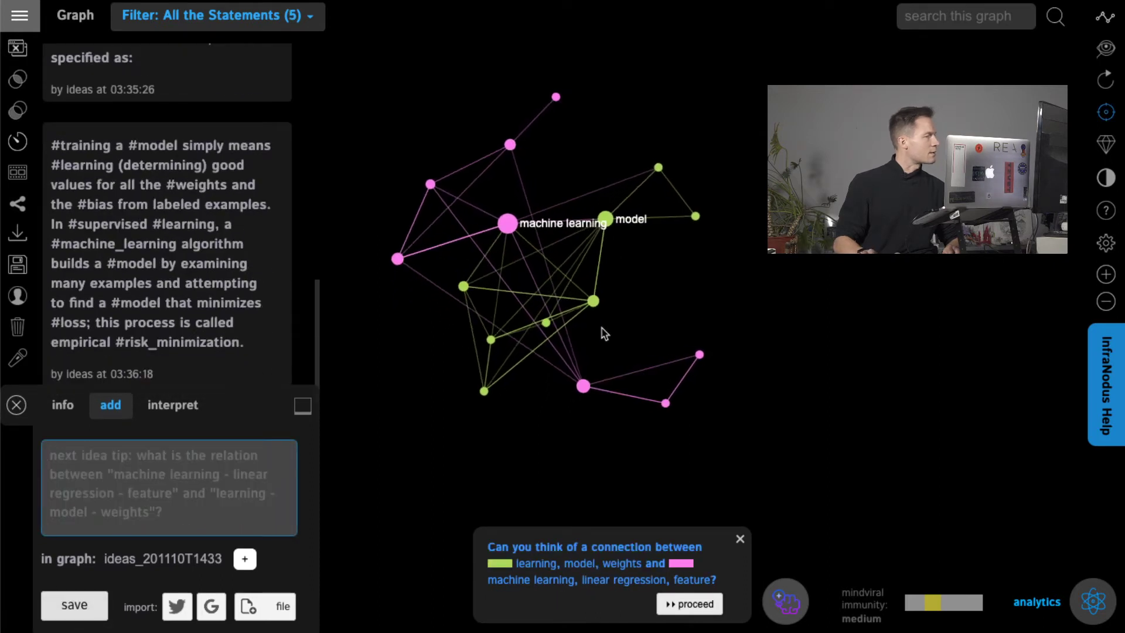
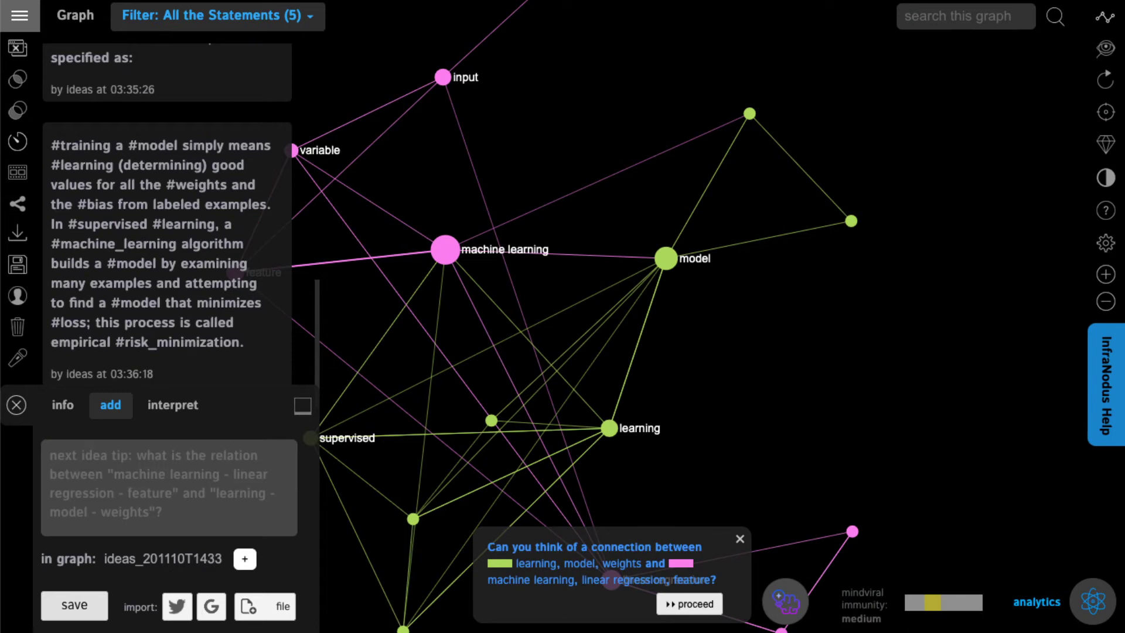
# Step: Merge the machine learning and learning nodes of the graph into one node named machine_learning
pyautogui.click(445, 250)
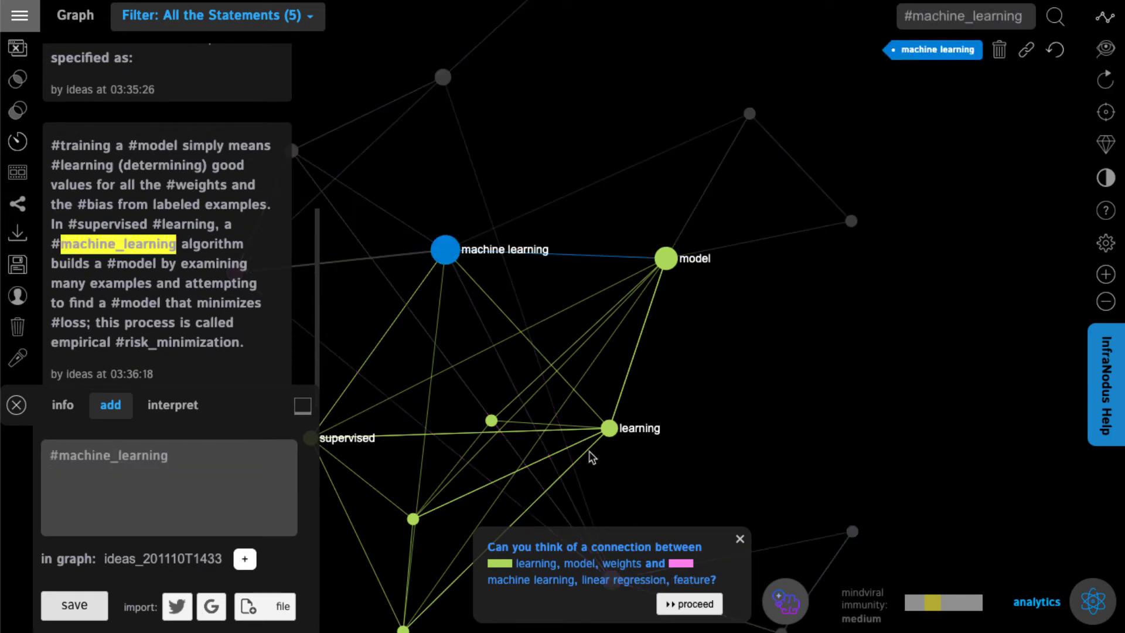
pyautogui.click(609, 428)
pyautogui.click(1033, 52)
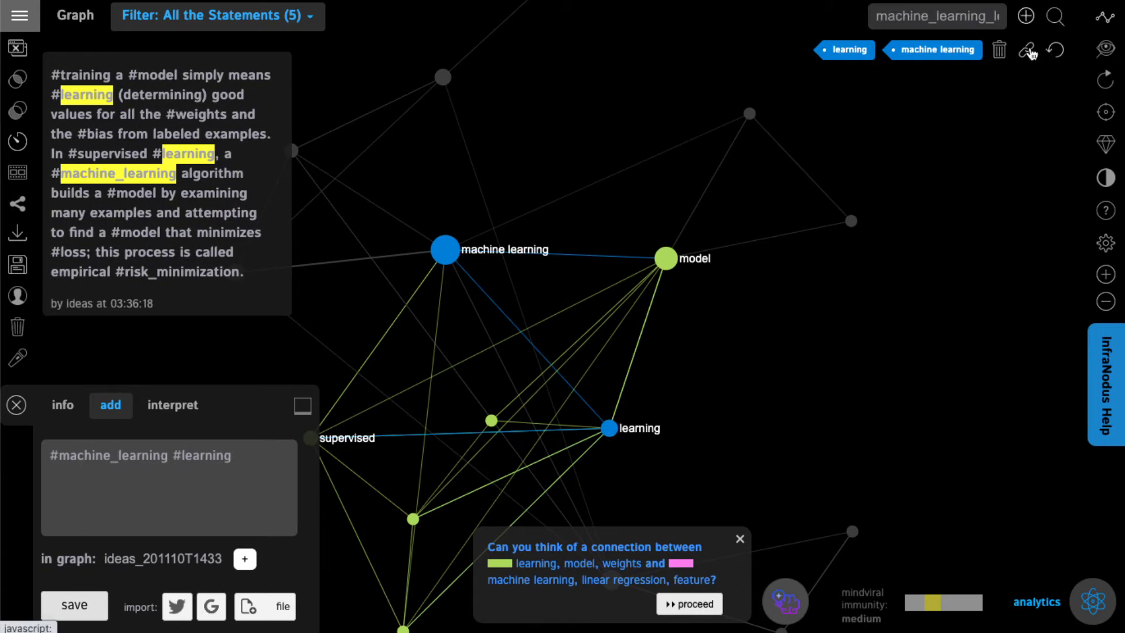
pyautogui.moveTo(941, 16); pyautogui.dragTo(876, 17)
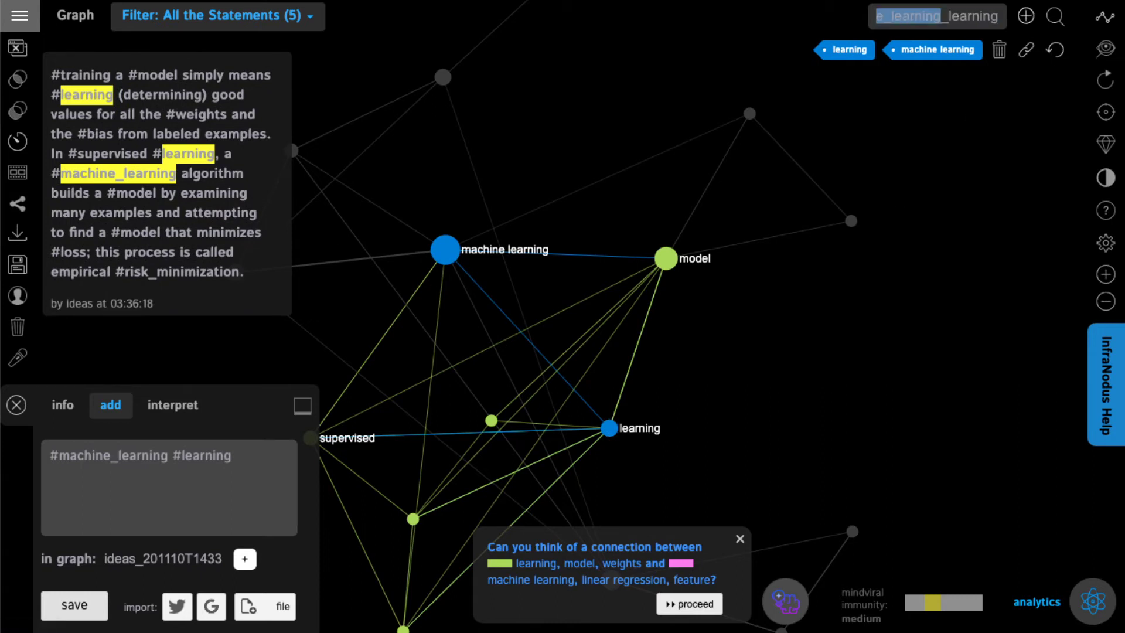
pyautogui.press('BackSpace')
pyautogui.write('e')
pyautogui.click(1026, 22)
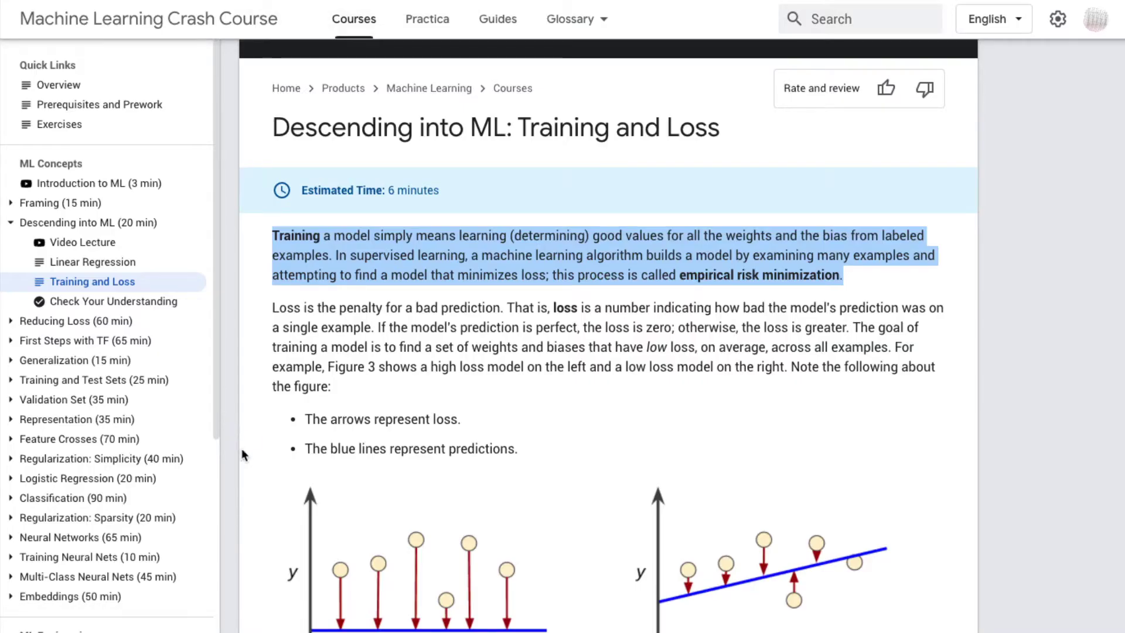
# Step: Copy the paragraph beginning "Calculating the loss function" from the Gradient Descent lesson and paste it as a new InfraNodus statement
pyautogui.click(56, 322)
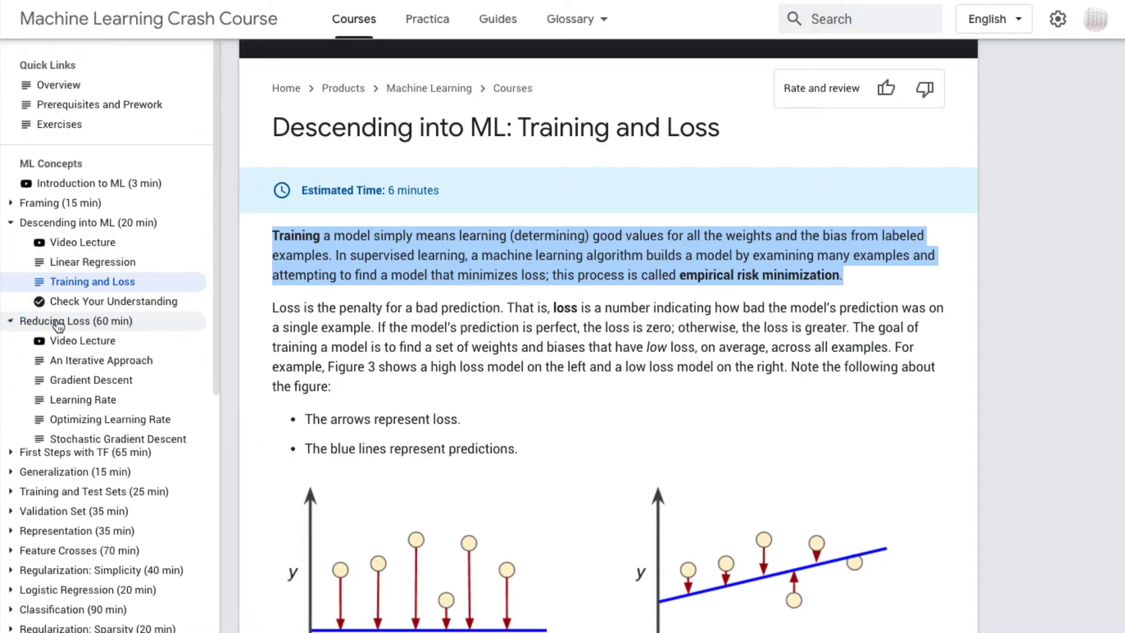
pyautogui.click(85, 381)
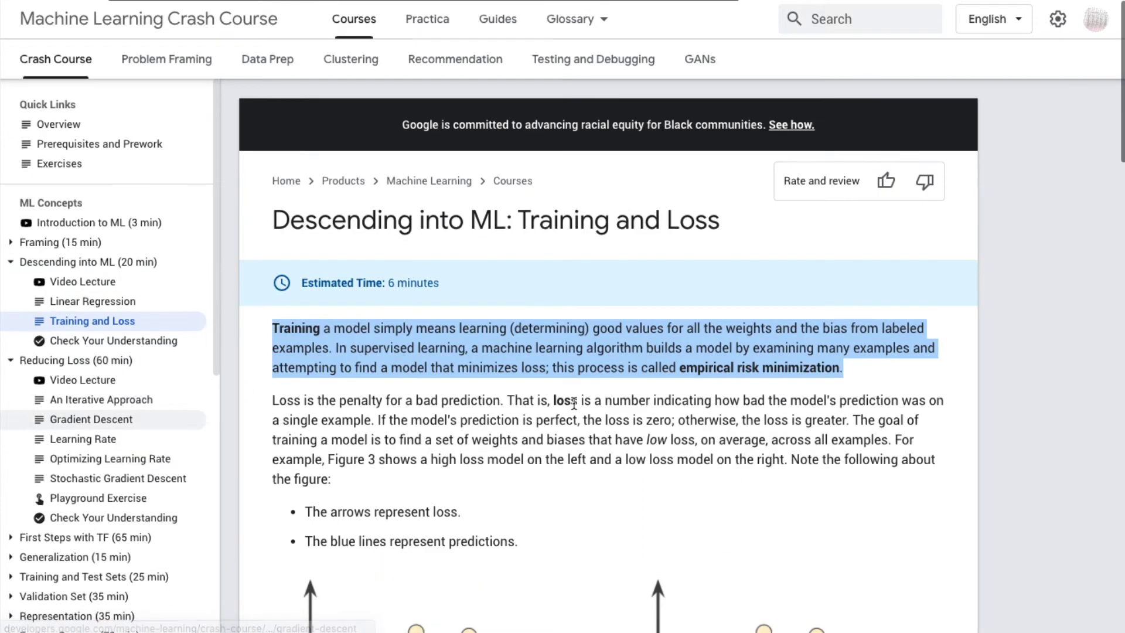
pyautogui.scroll(-2, 481, 445)
pyautogui.scroll(-8, 482, 451)
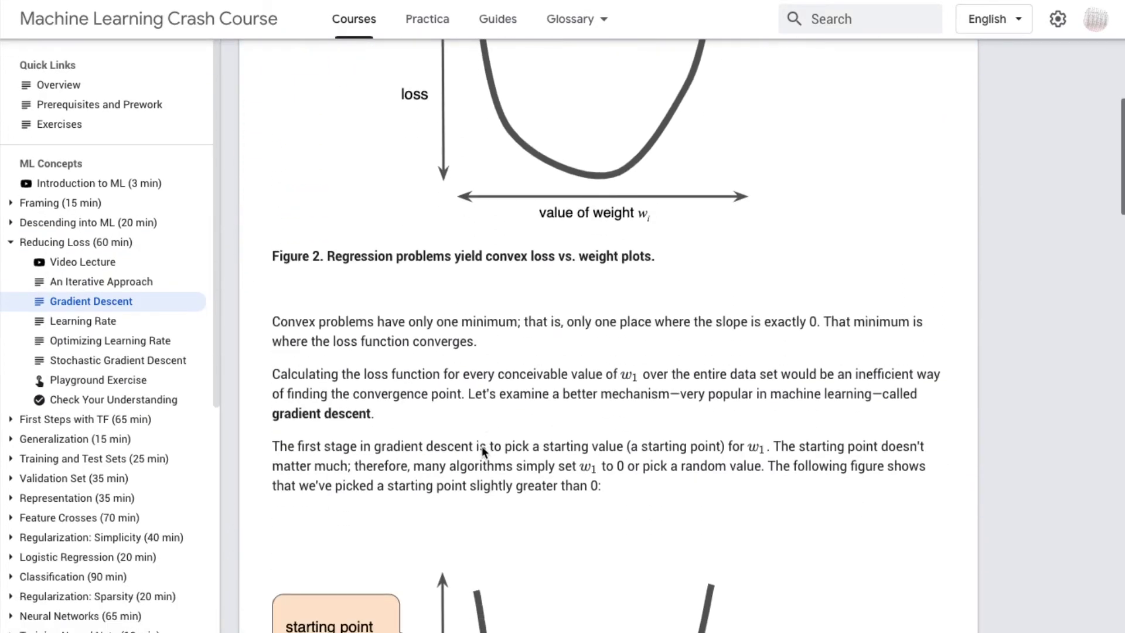
pyautogui.moveTo(424, 312); pyautogui.dragTo(254, 265)
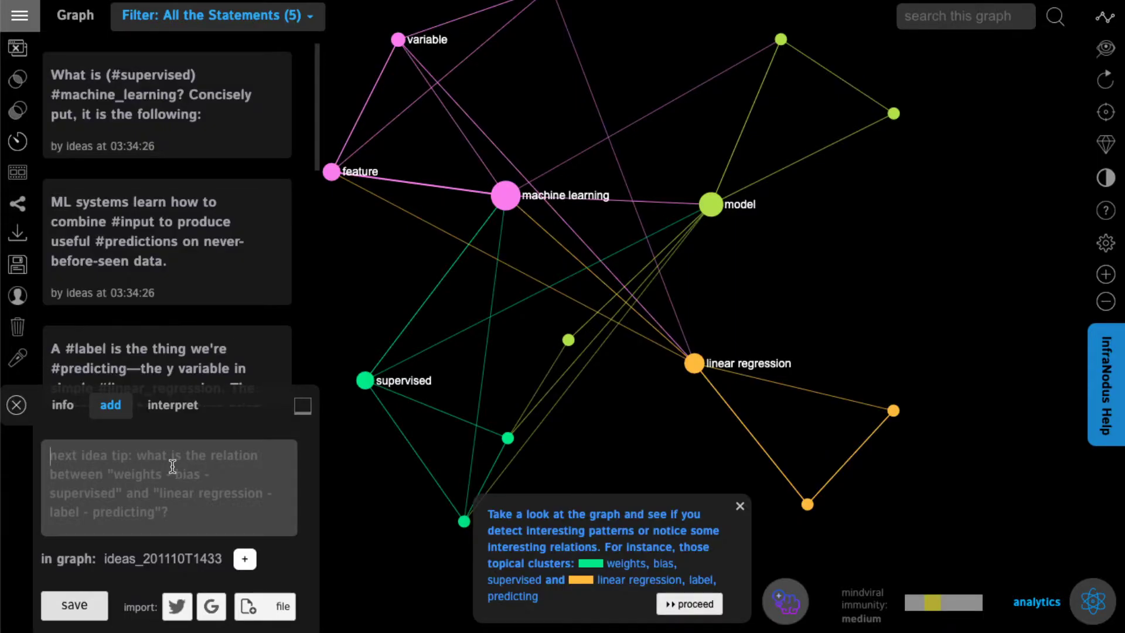
pyautogui.write("Calculating the loss function for every conceivable value of  over the entire data set would be an inefficient way of finding the convergence point. Let's examine a better mechanism—very popular in machine learning—called gradient descent.")
pyautogui.scroll(3, 98, 488)
# Step: Tag #loss_function, #data and #convergence in the pasted loss function statement
pyautogui.moveTo(150, 454); pyautogui.dragTo(227, 455)
pyautogui.click(158, 456)
pyautogui.press('BackSpace')
pyautogui.press('Left')
pyautogui.write('#')
pyautogui.click(198, 449)
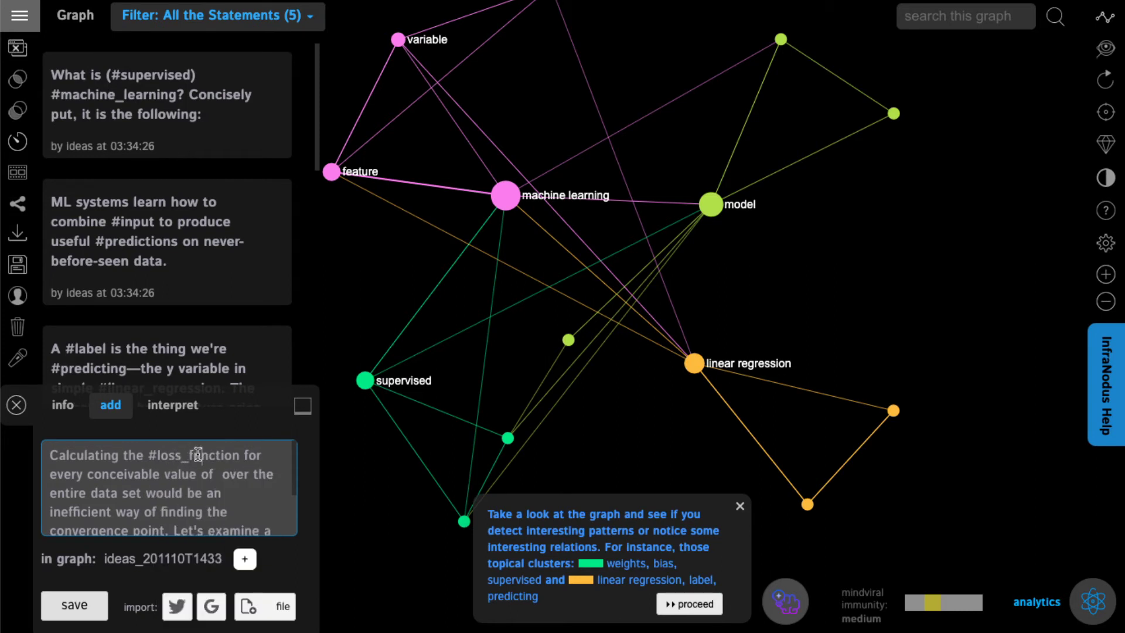
pyautogui.scroll(-2, 158, 495)
pyautogui.scroll(2, 158, 495)
pyautogui.scroll(-1, 158, 495)
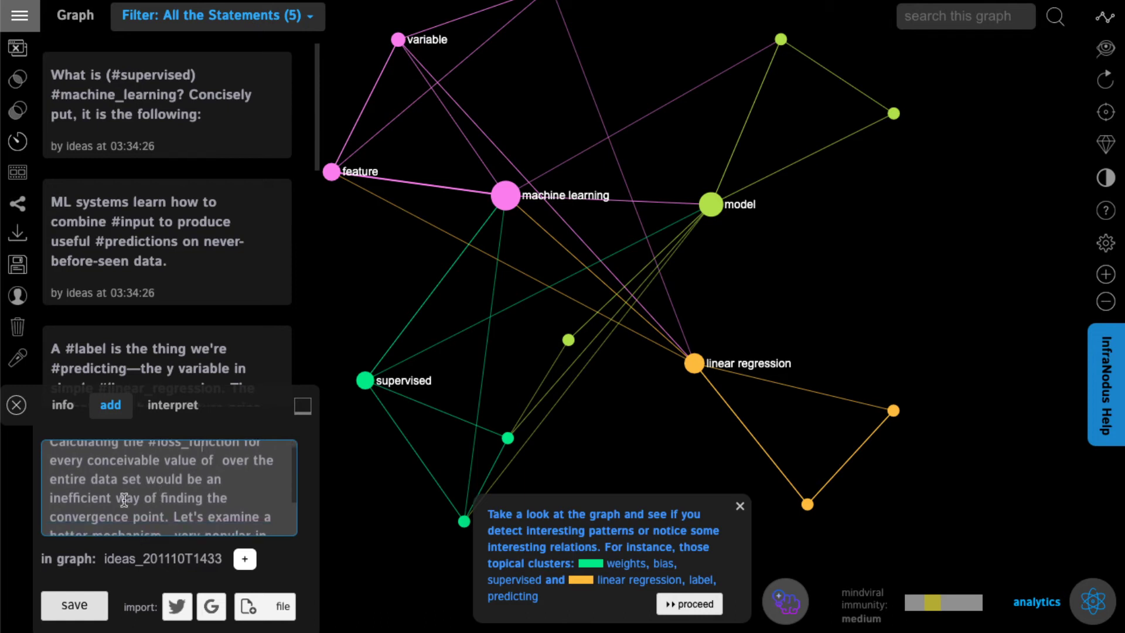
pyautogui.write('#')
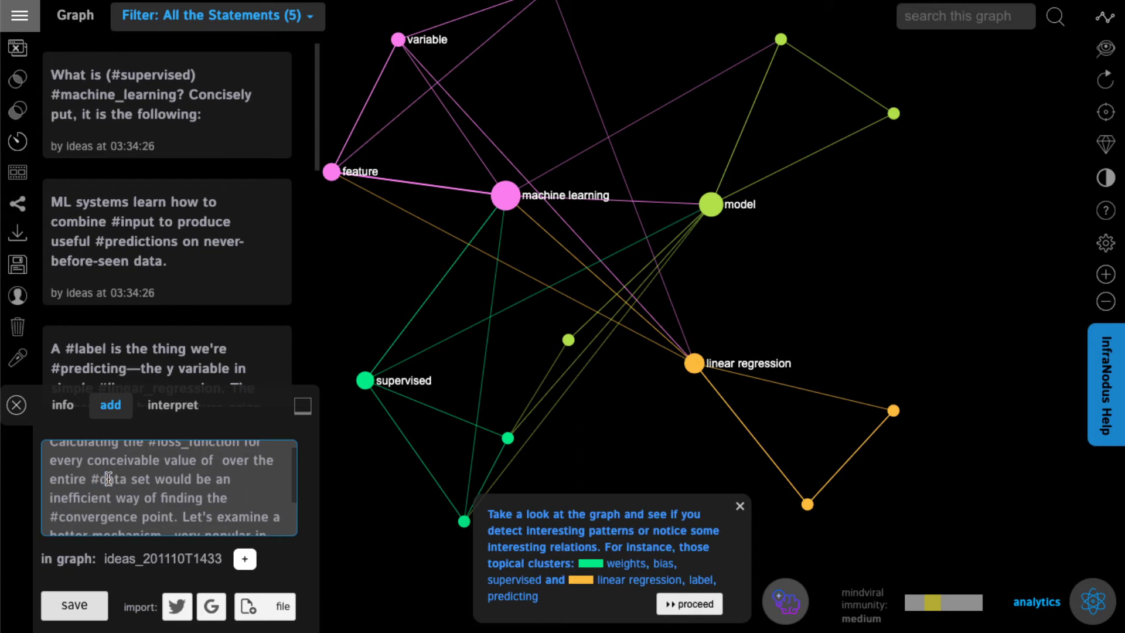
# Step: Tag #gradient_descent and #machine_learning at the end of the loss function statement and save it
pyautogui.scroll(-3, 124, 480)
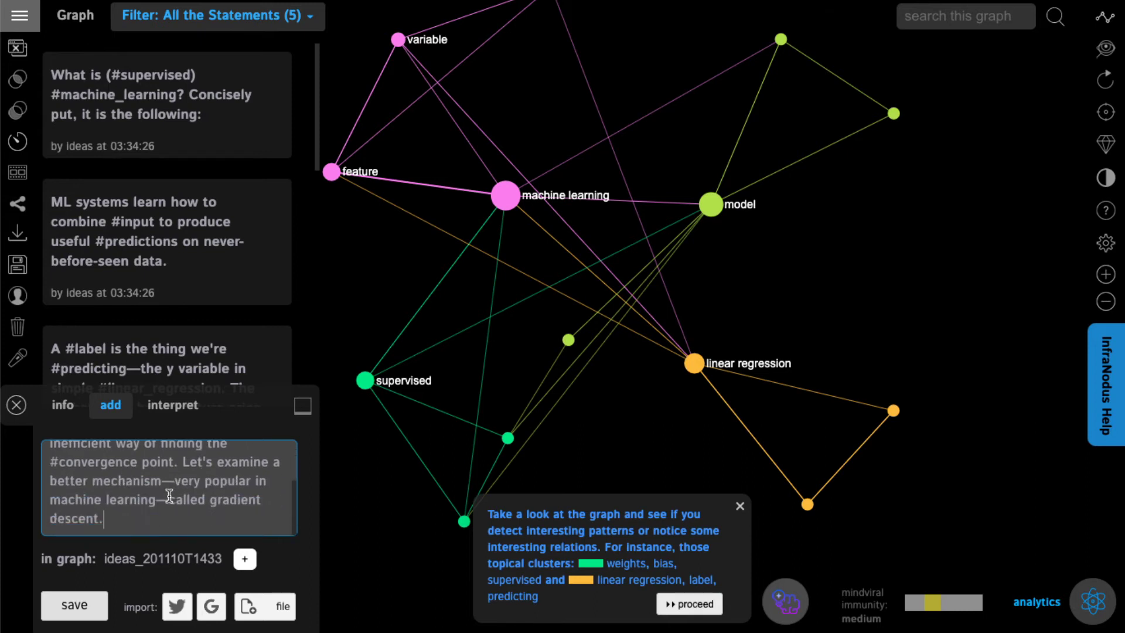
pyautogui.moveTo(211, 499); pyautogui.dragTo(94, 520)
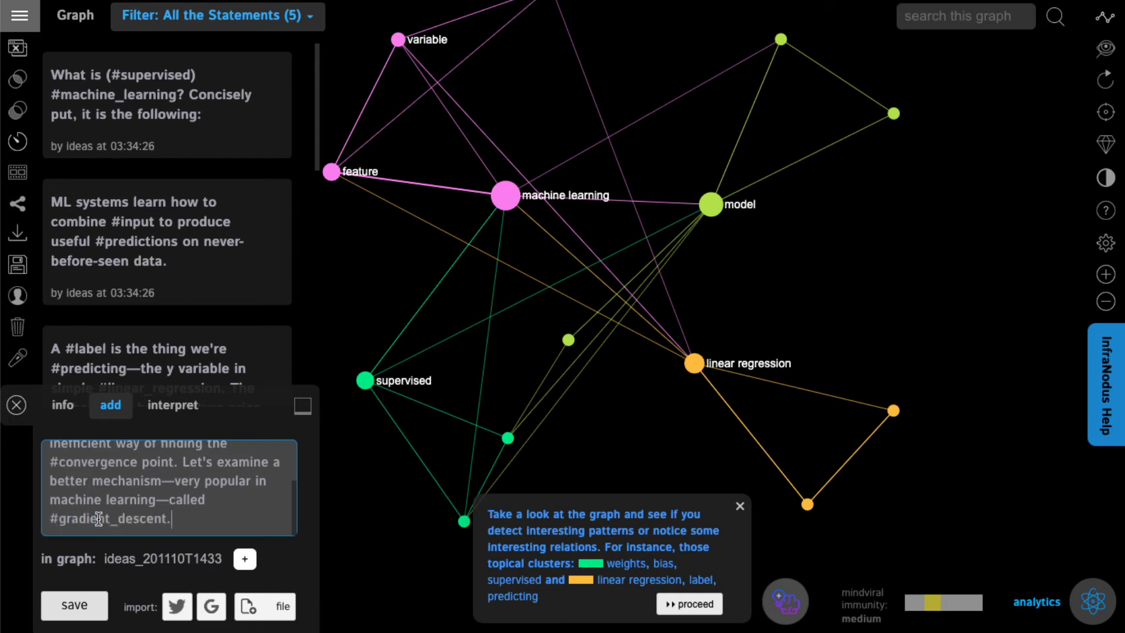
pyautogui.moveTo(157, 497); pyautogui.dragTo(39, 505)
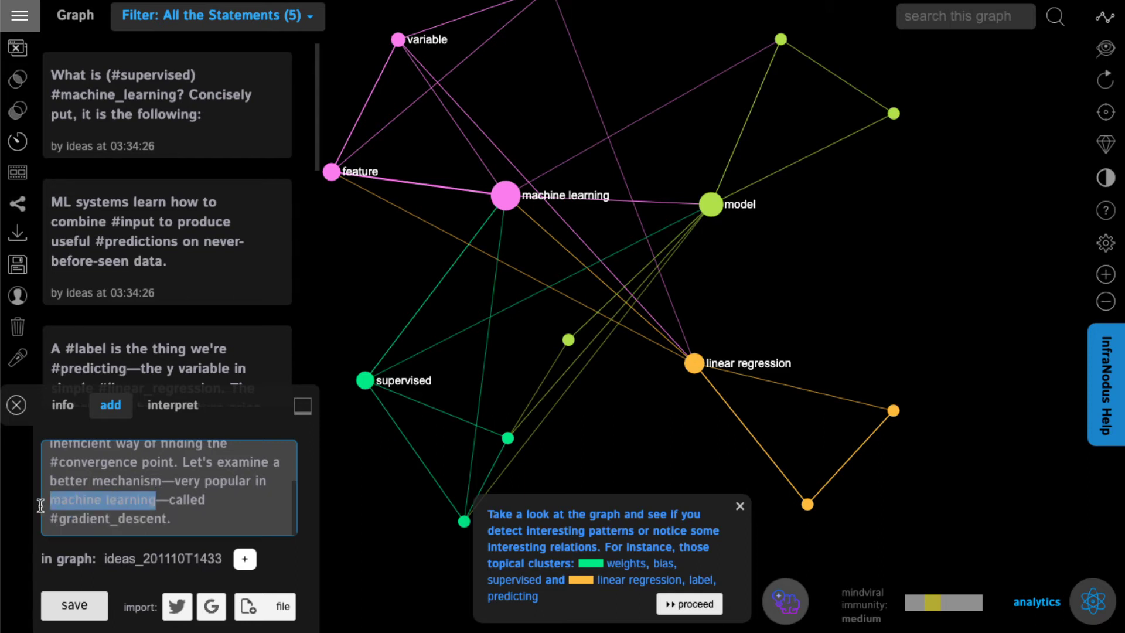
pyautogui.click(73, 605)
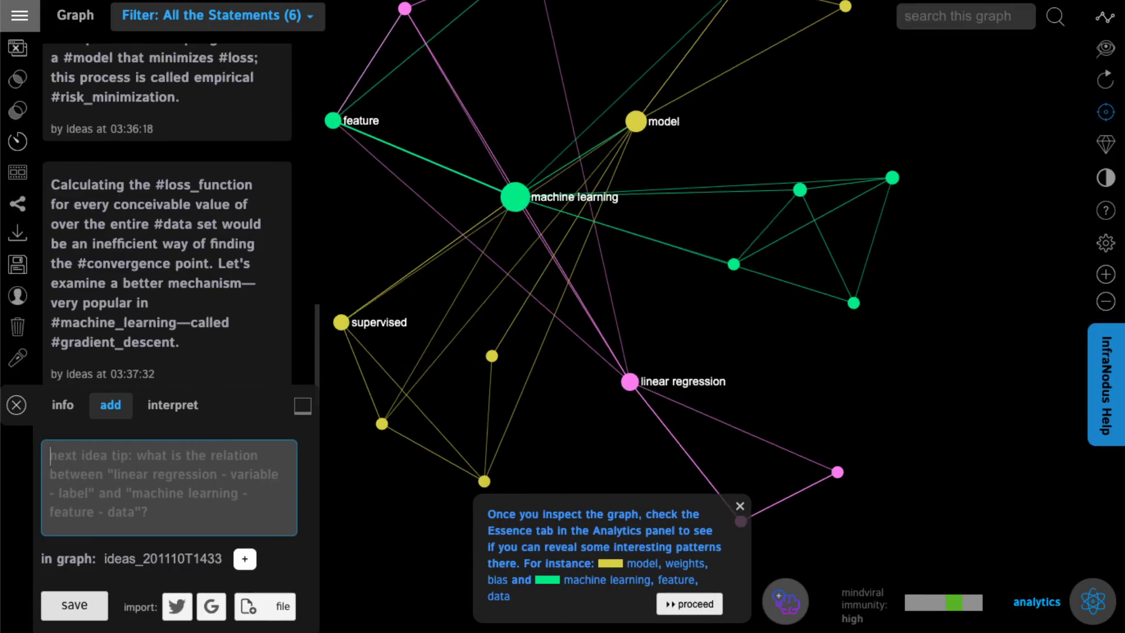
# Step: Copy the paragraph below Figure 3 of the Gradient Descent lesson and paste it as the next InfraNodus statement
pyautogui.hotkey('alt', 'Tab')
pyautogui.scroll(-10, 557, 334)
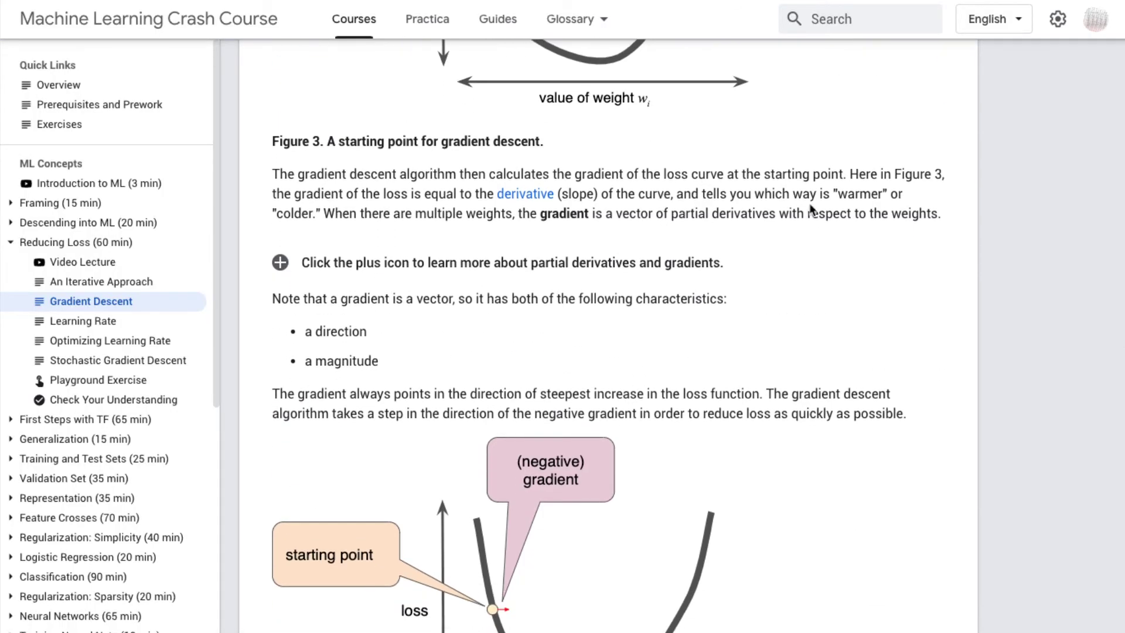
pyautogui.scroll(-15, 925, 235)
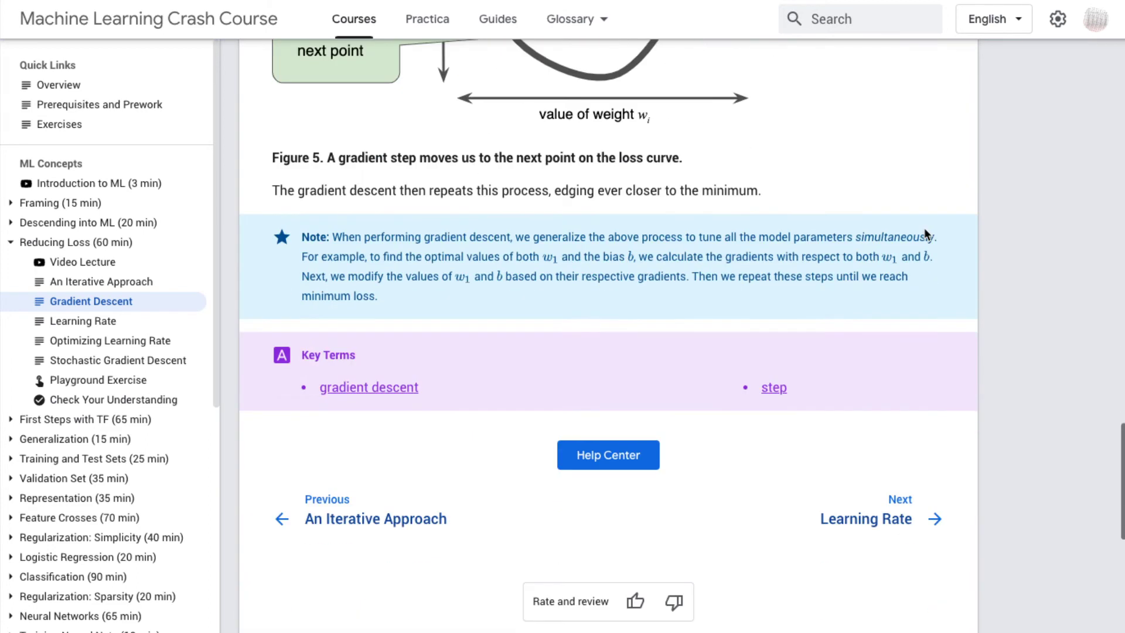
pyautogui.scroll(8, 925, 234)
pyautogui.scroll(10, 923, 227)
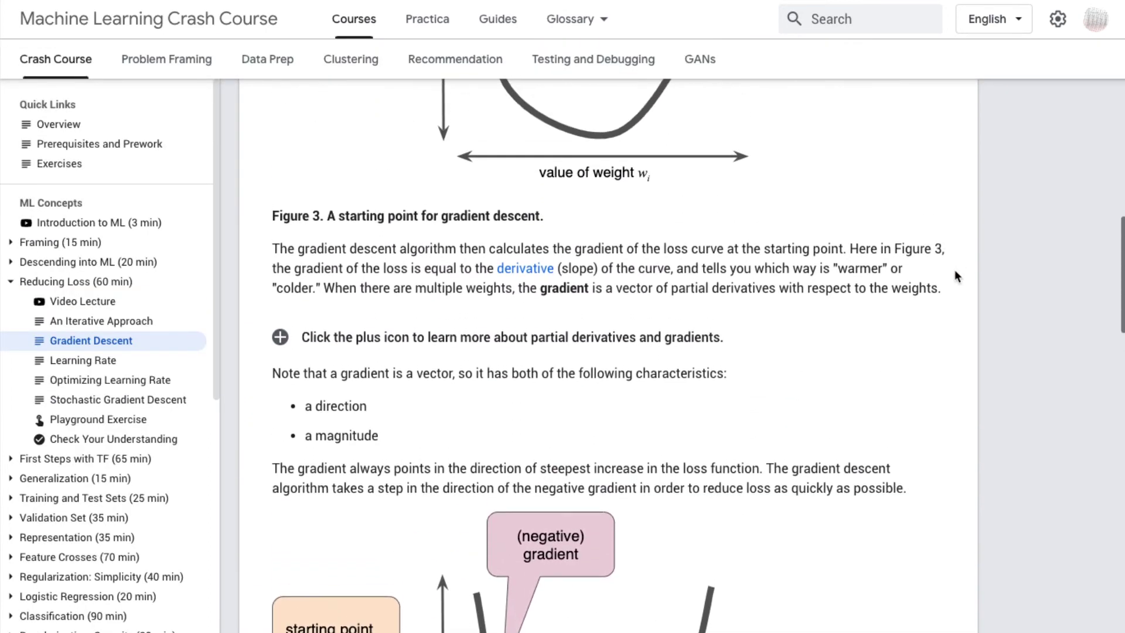
pyautogui.moveTo(943, 289); pyautogui.dragTo(281, 259)
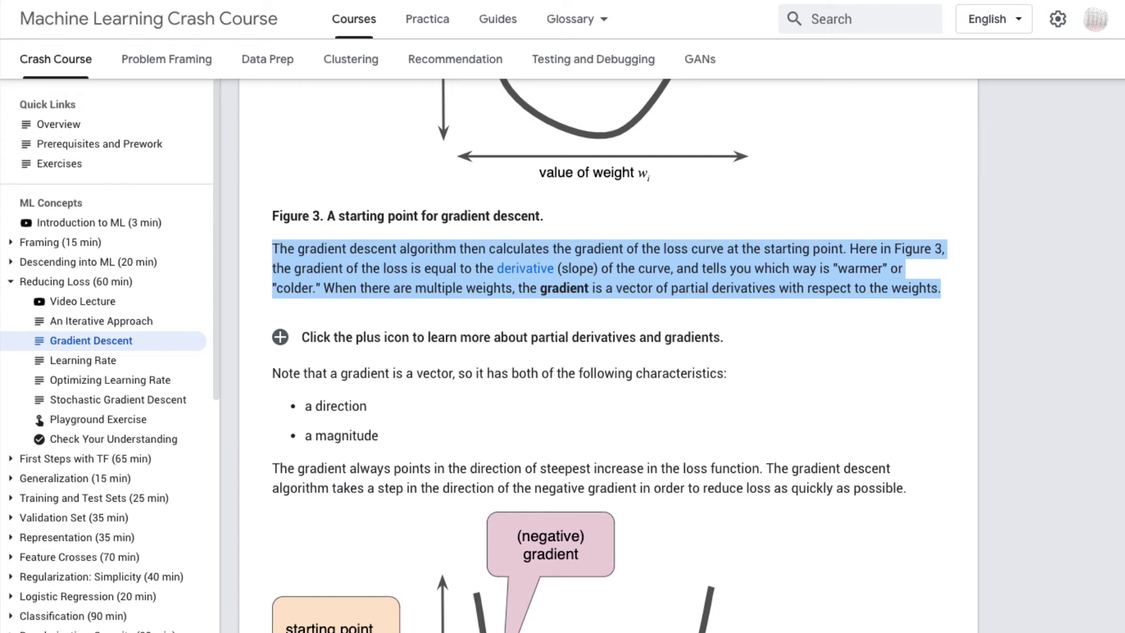
pyautogui.hotkey('alt', 'Tab')
pyautogui.write('The gradient descent algorithm then calculates the gradient of the loss curve at the starting point. Here in Figure 3, the gradient of the loss is equal to the derivative (slope) of the curve, and tells you which way is "warmer" or "colder." When there are multiple weights, the gradient is a vector of partial derivatives with respect to the weights.')
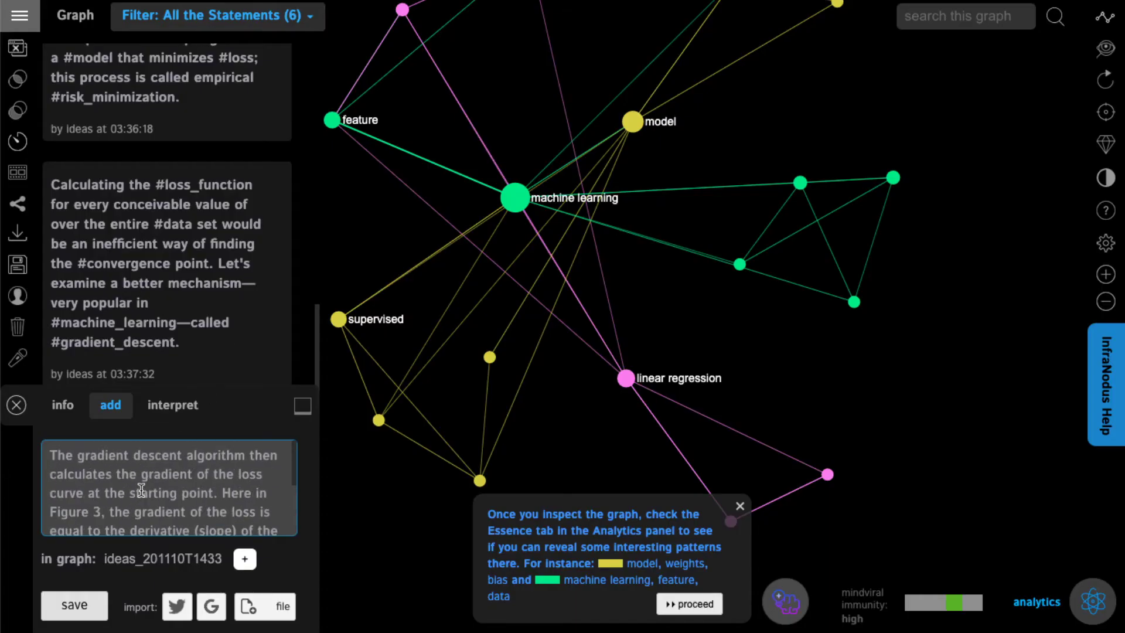
# Step: Tag #gradient_descent, #gradient and #loss in the pasted gradient descent algorithm statement
pyautogui.moveTo(184, 457); pyautogui.dragTo(75, 463)
pyautogui.write('#gradient_descent')
pyautogui.doubleClick(205, 471)
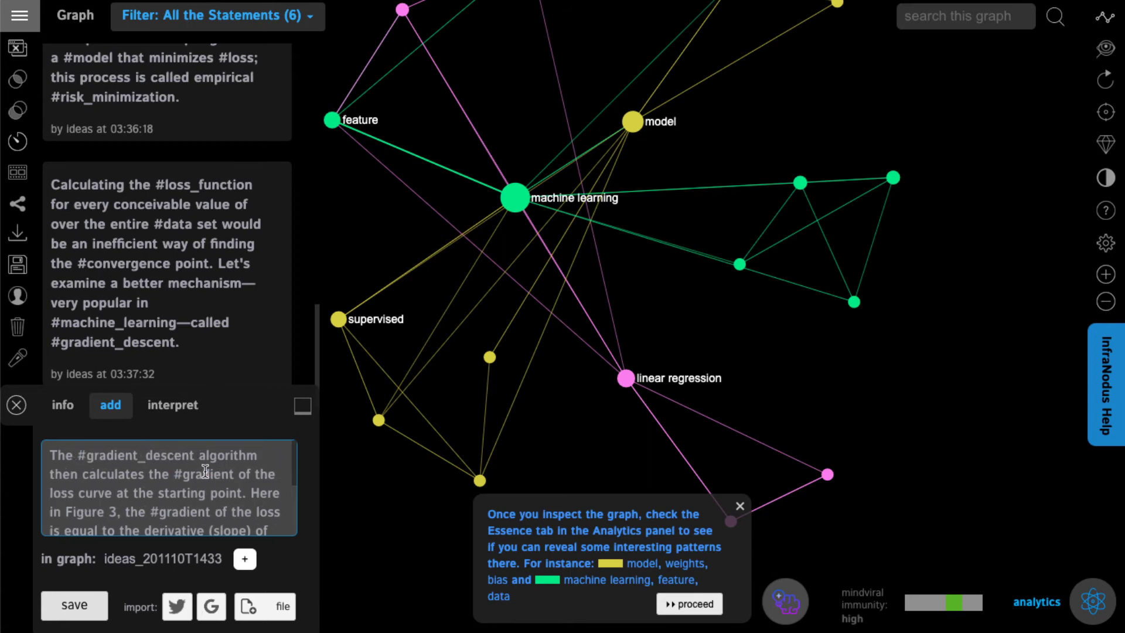
pyautogui.doubleClick(55, 497)
pyautogui.scroll(-3, 207, 505)
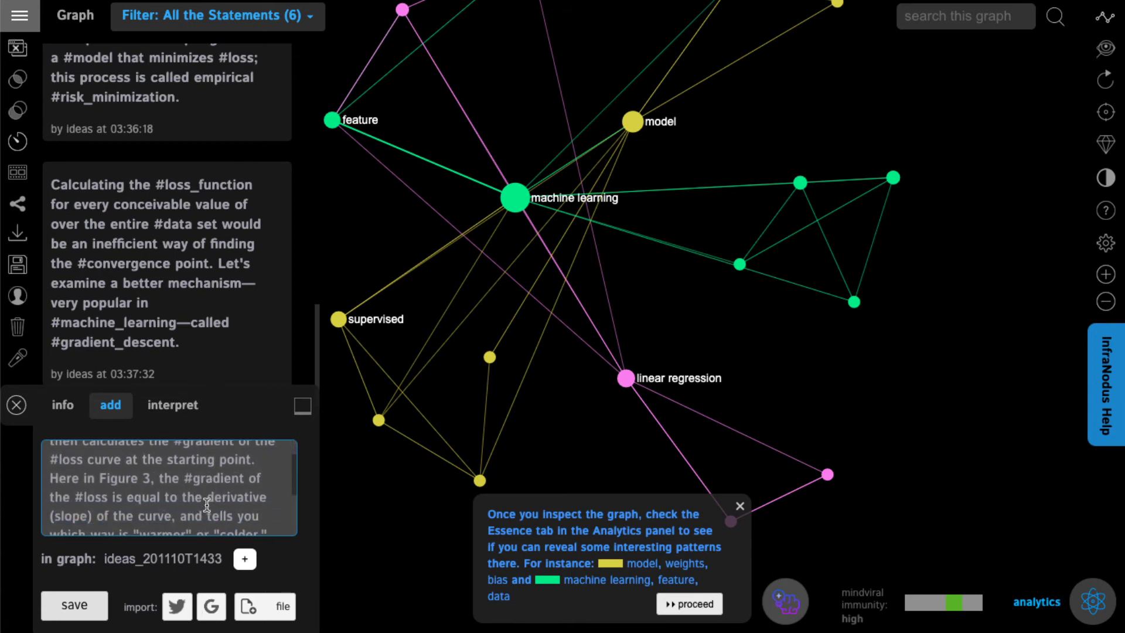
# Step: Tag #curve, #derivative, #slope, #vector and #derivatives in the gradient descent algorithm statement and save it
pyautogui.doubleClick(242, 456)
pyautogui.doubleClick(72, 474)
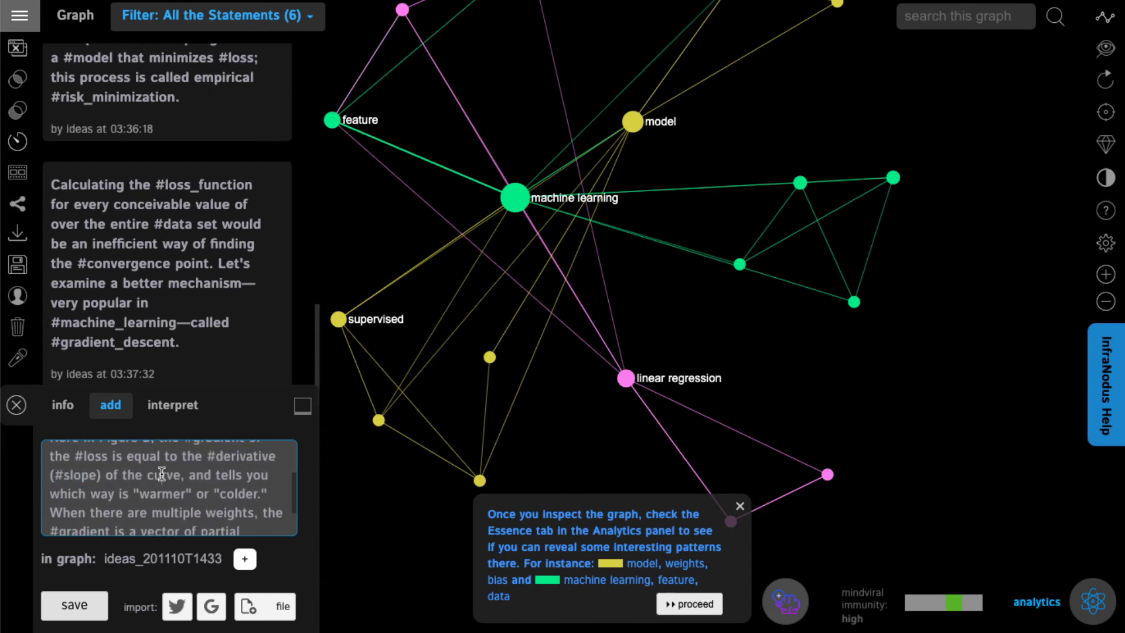
pyautogui.scroll(-2, 242, 502)
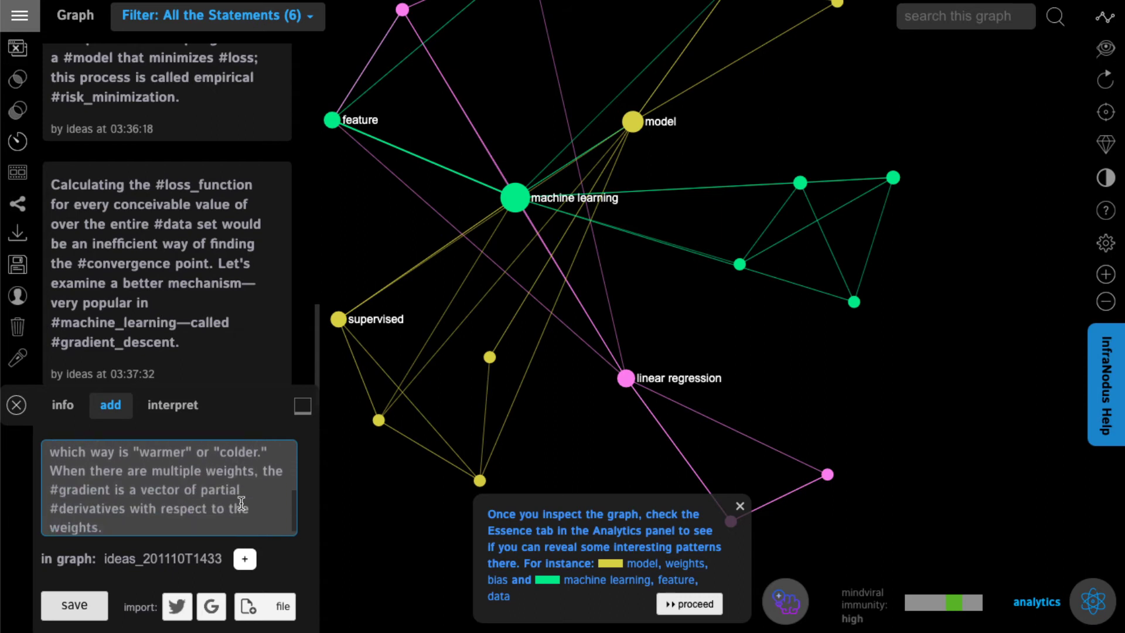
pyautogui.doubleClick(160, 481)
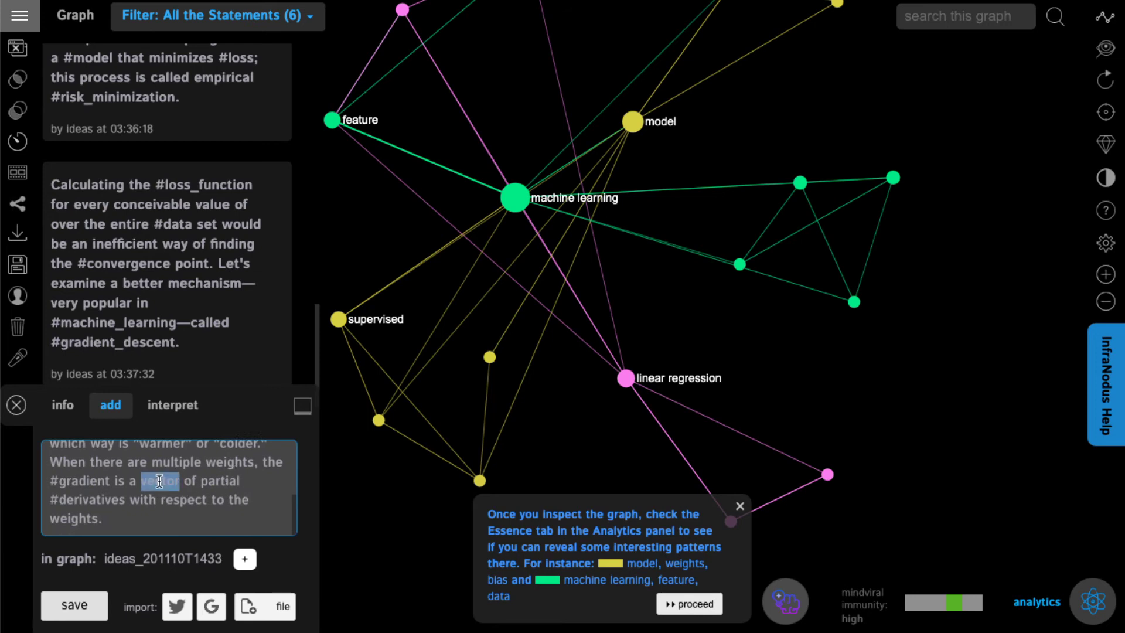
pyautogui.click(75, 607)
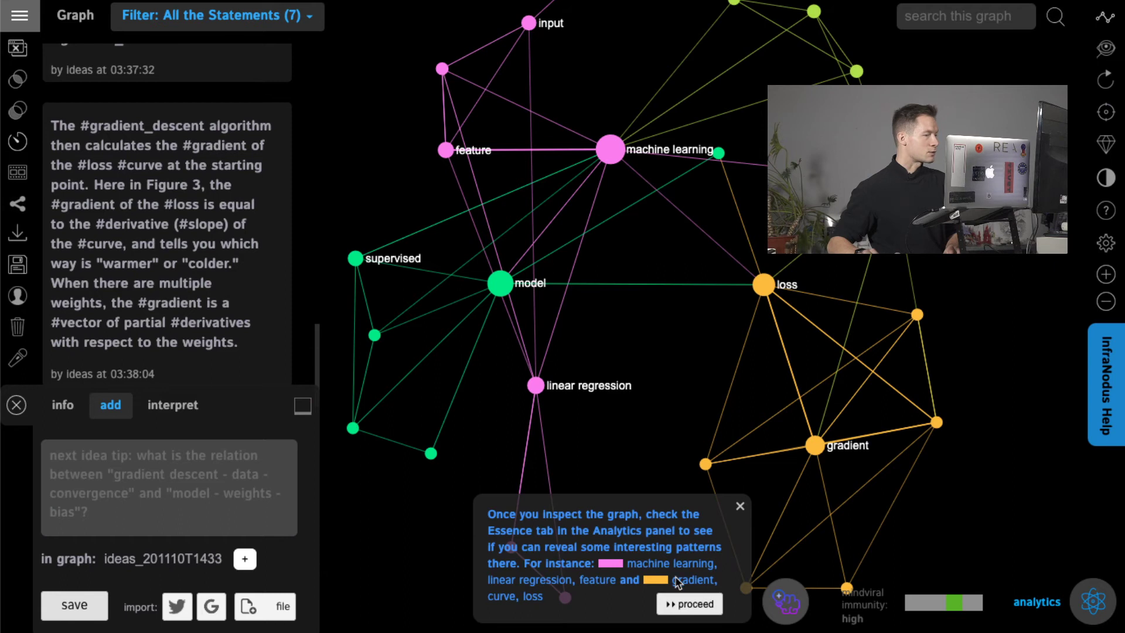
# Step: Bring up the graph advice again and highlight its gradient, curve and loss topic alongside the Essence analytics
pyautogui.click(778, 606)
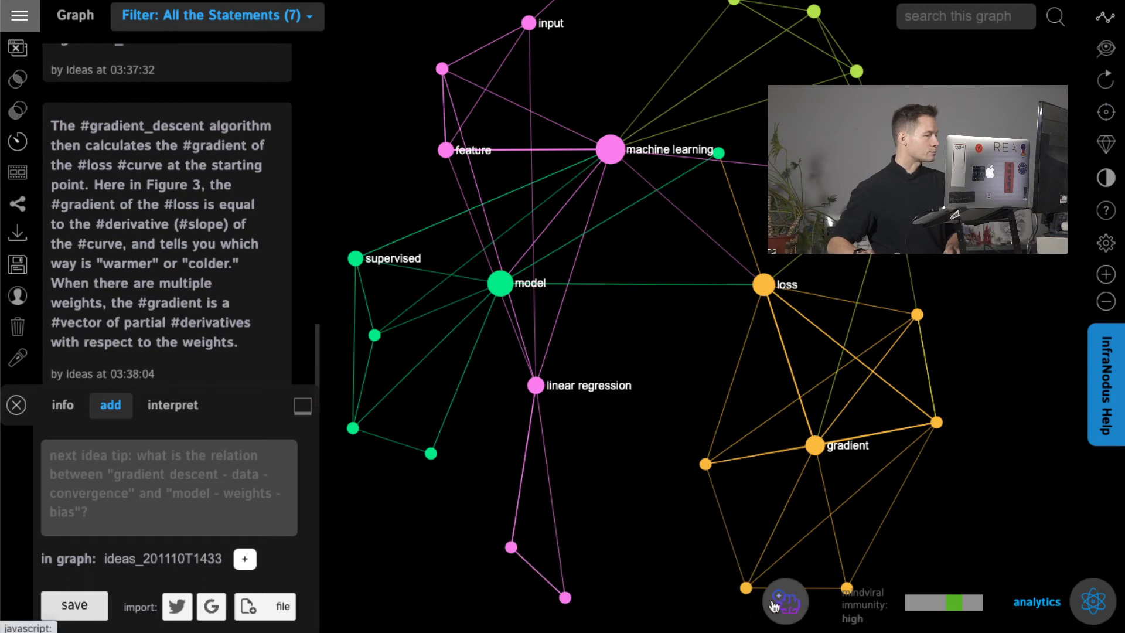
pyautogui.click(778, 606)
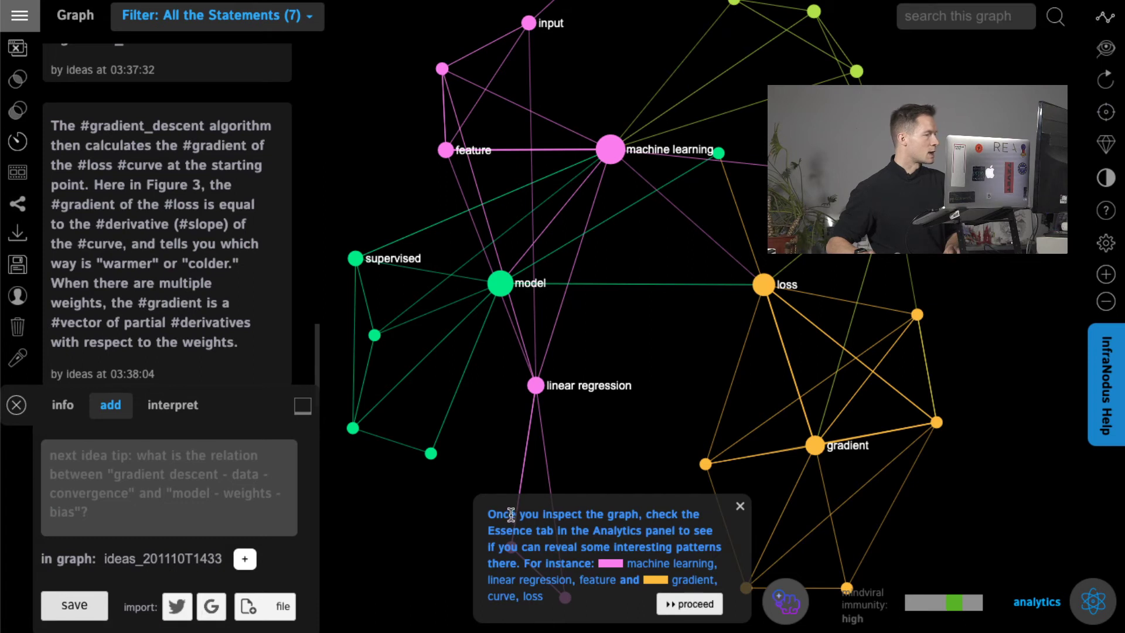
pyautogui.click(684, 604)
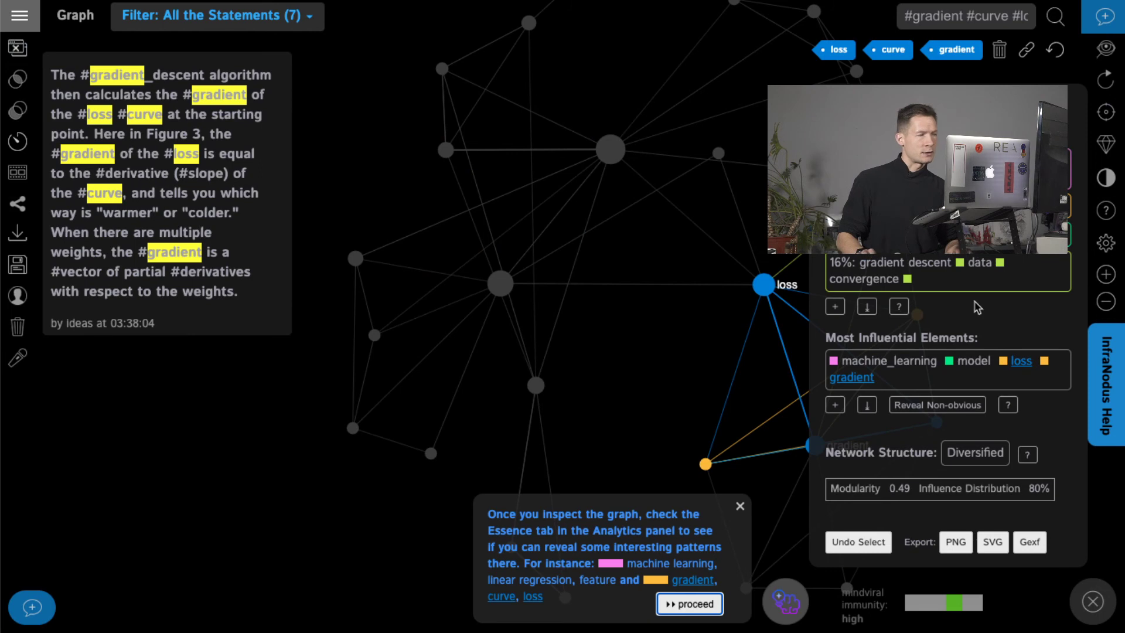
# Step: Reveal the non-obvious insights and compare the structural gap and latent topical brokers with the main topics
pyautogui.click(937, 405)
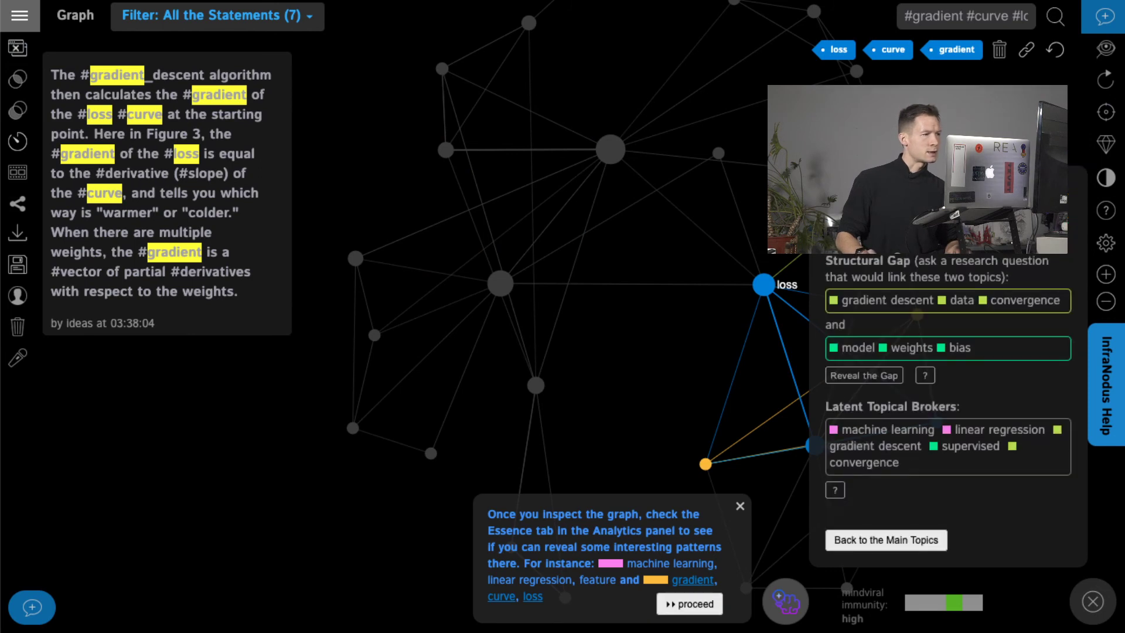
pyautogui.click(861, 540)
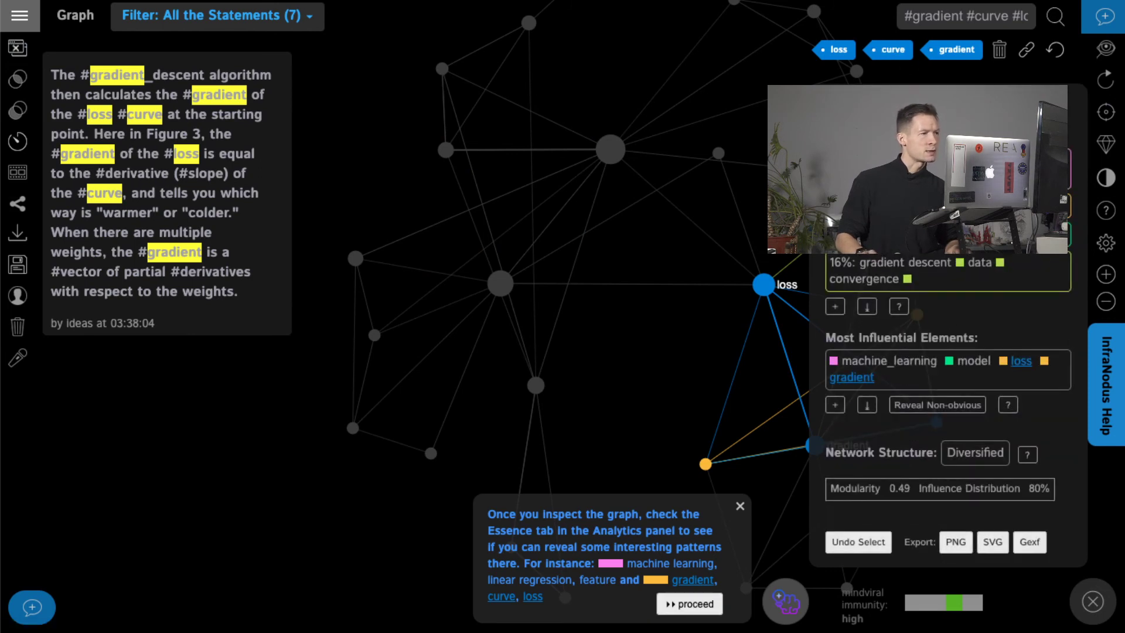
pyautogui.click(858, 541)
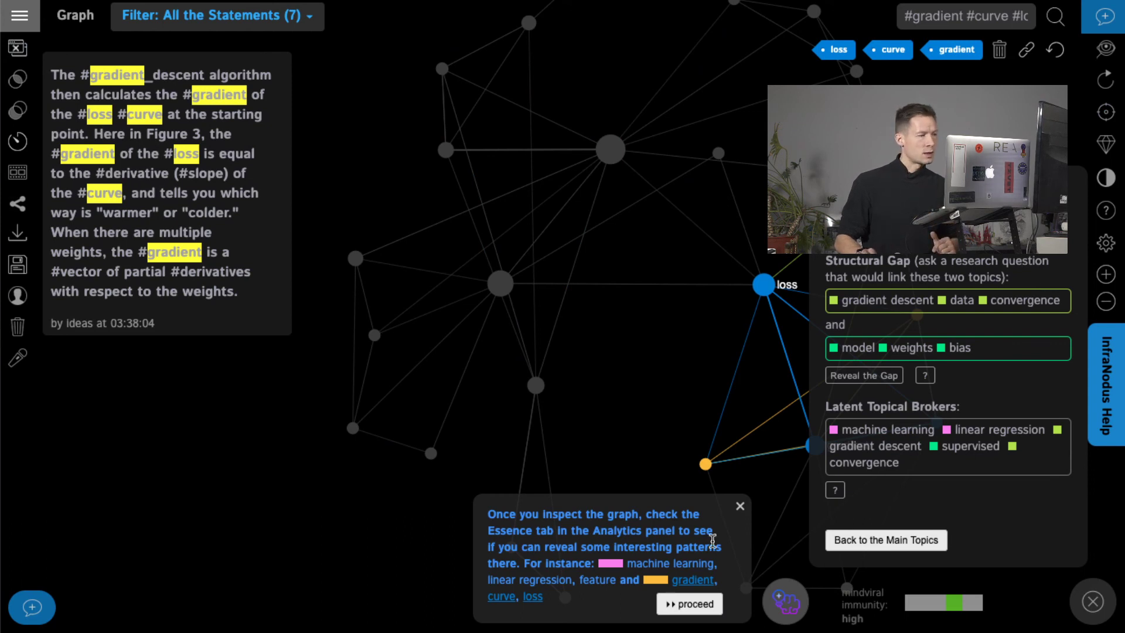
# Step: Dismiss the graph advice and clear the selection of the loss, curve and gradient nodes
pyautogui.click(740, 507)
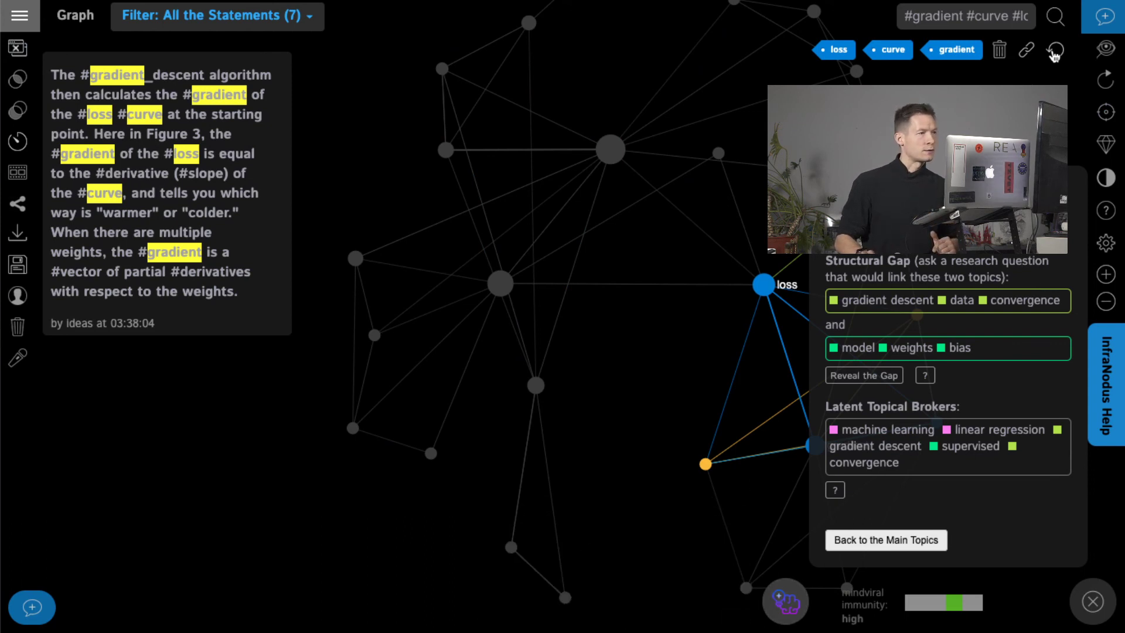
pyautogui.click(719, 232)
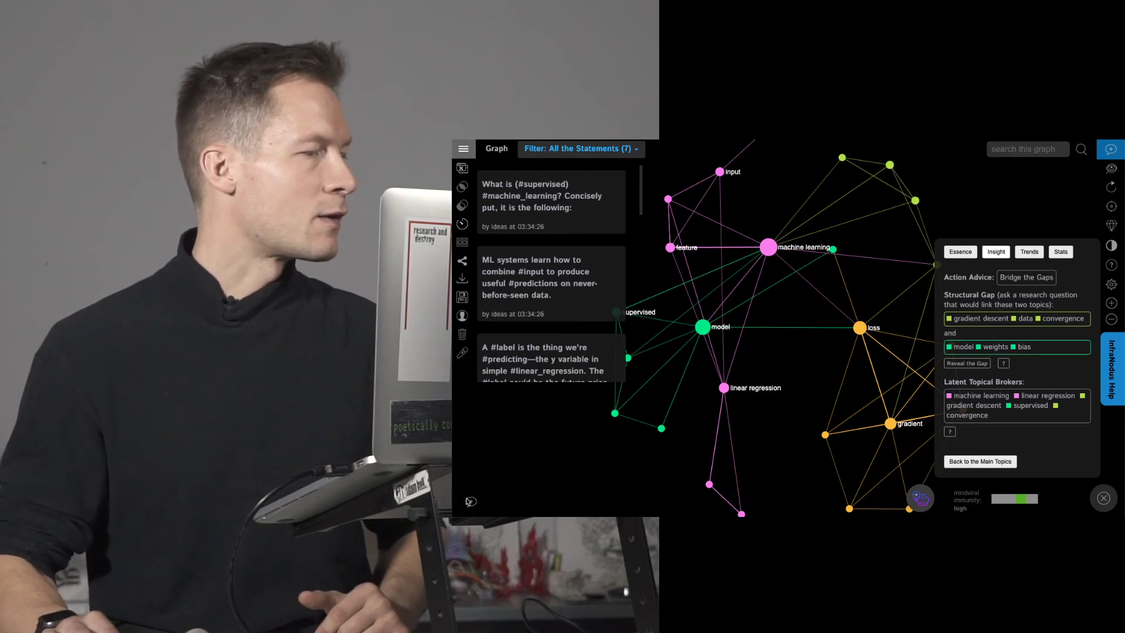
# Step: Hide the statement list and the analytics to view the whole graph unobstructed
pyautogui.click(470, 500)
pyautogui.click(674, 434)
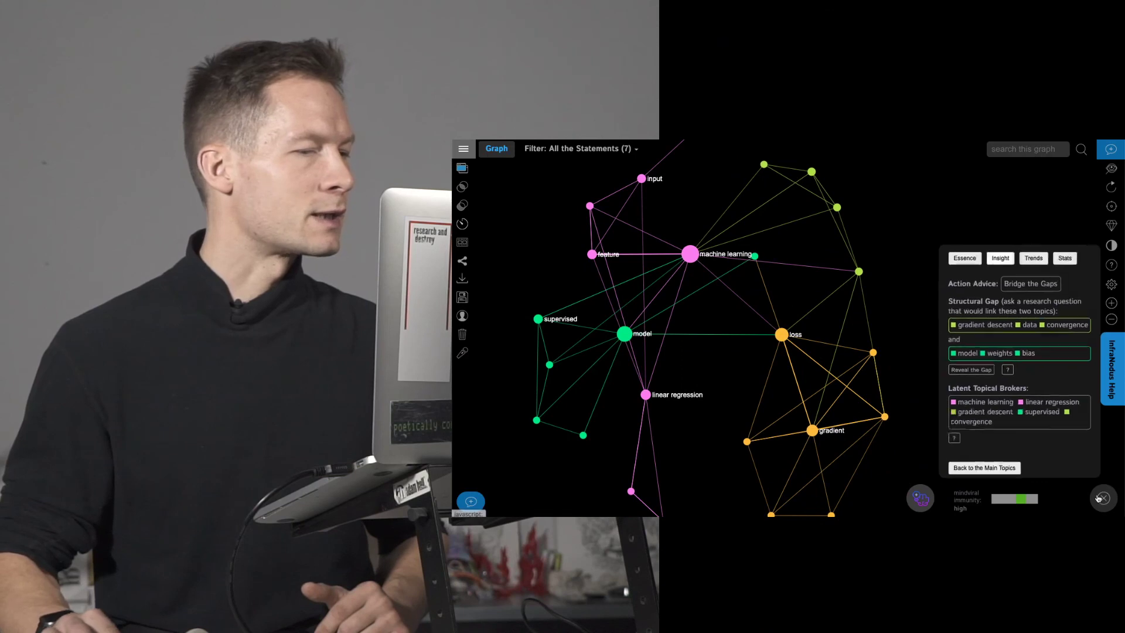
pyautogui.moveTo(829, 375); pyautogui.dragTo(917, 384)
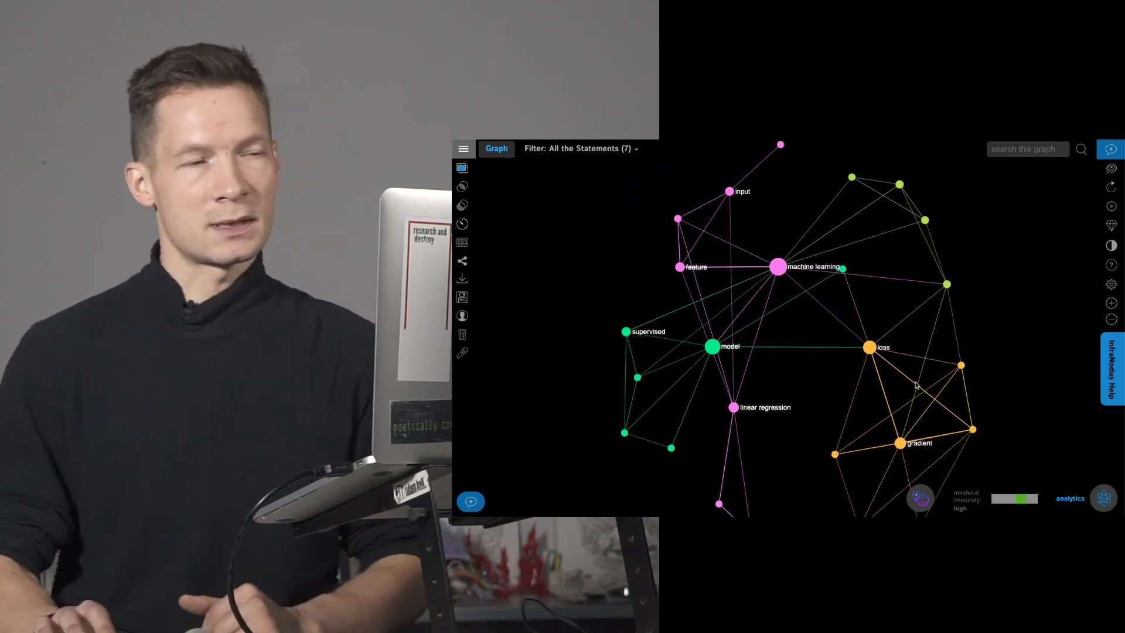